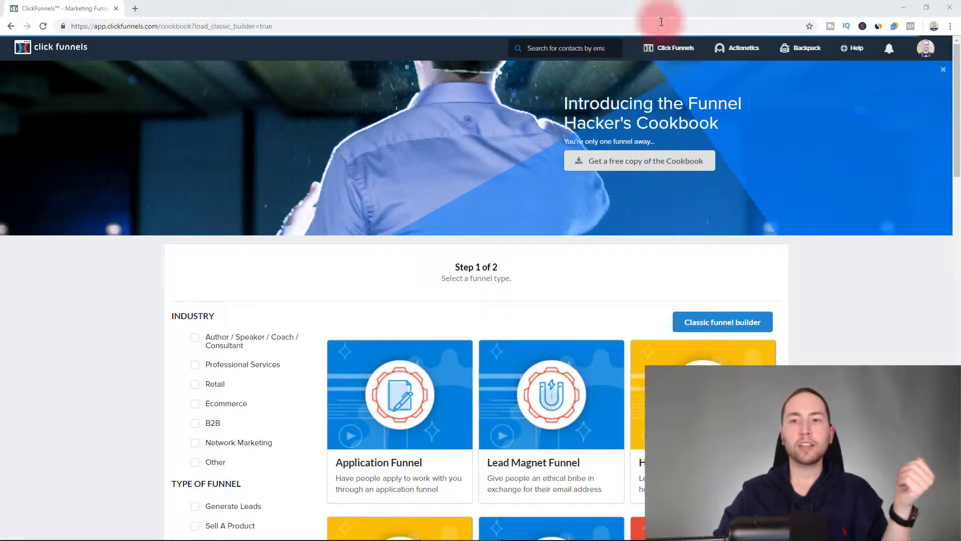
# - Start a Cookbook funnel through Build a Funnel and select the Membership Funnel type
pyautogui.click(678, 155)
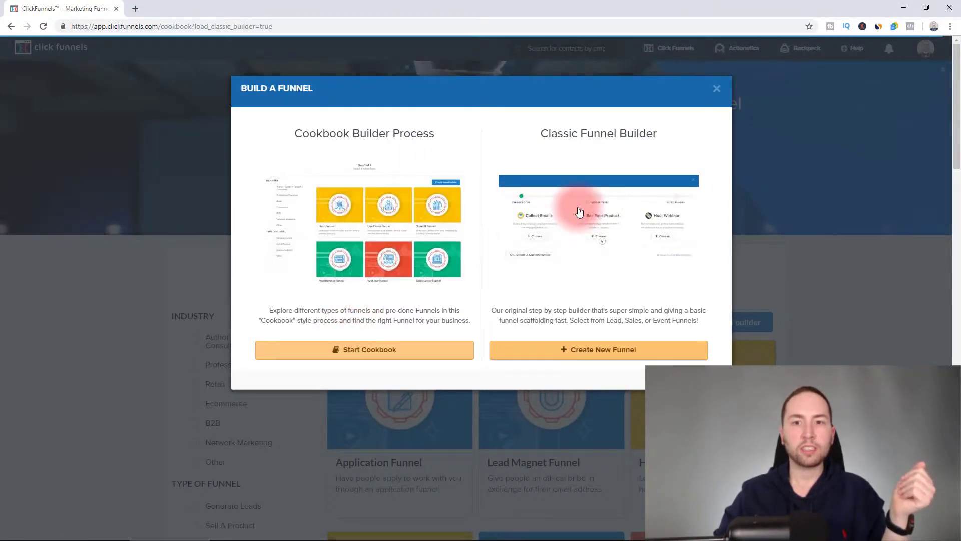
pyautogui.click(361, 358)
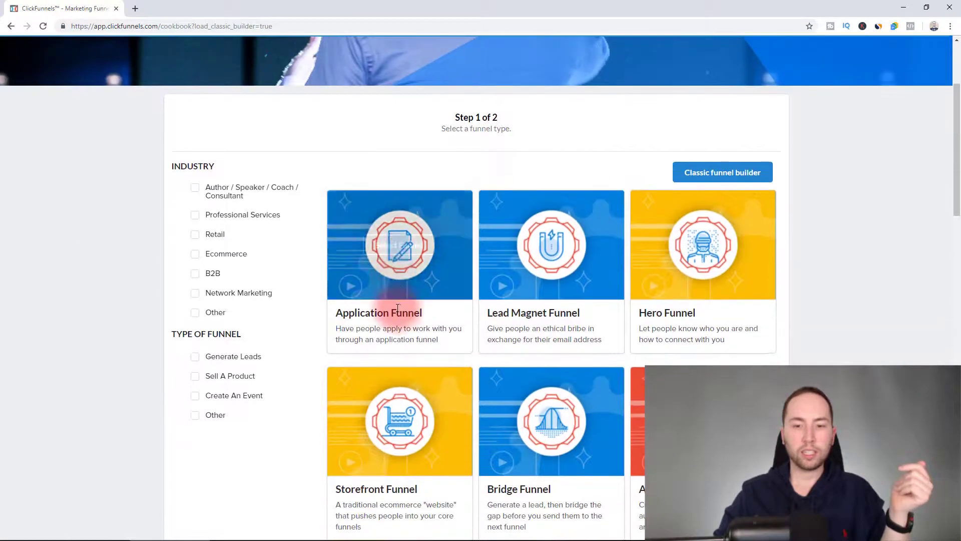
pyautogui.scroll(-9, 457, 245)
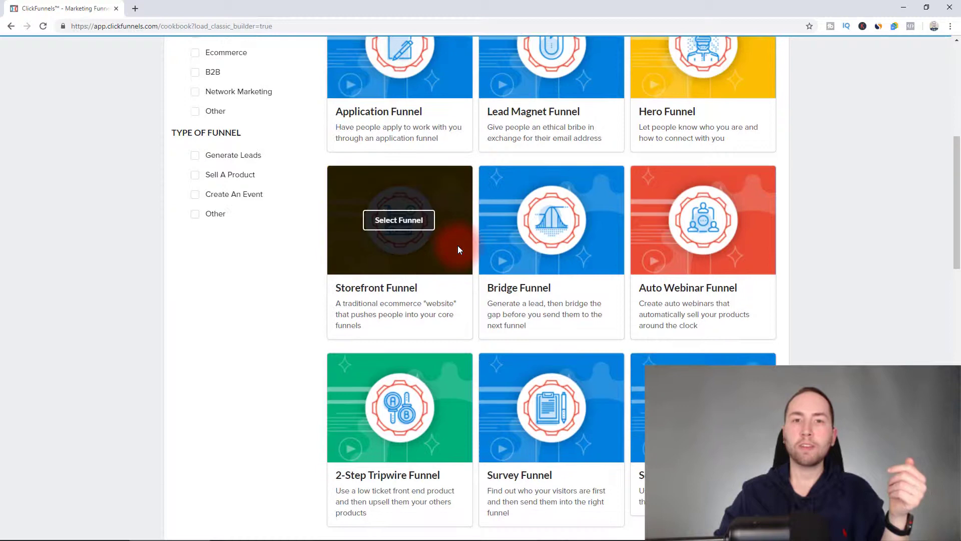
pyautogui.scroll(-5, 458, 250)
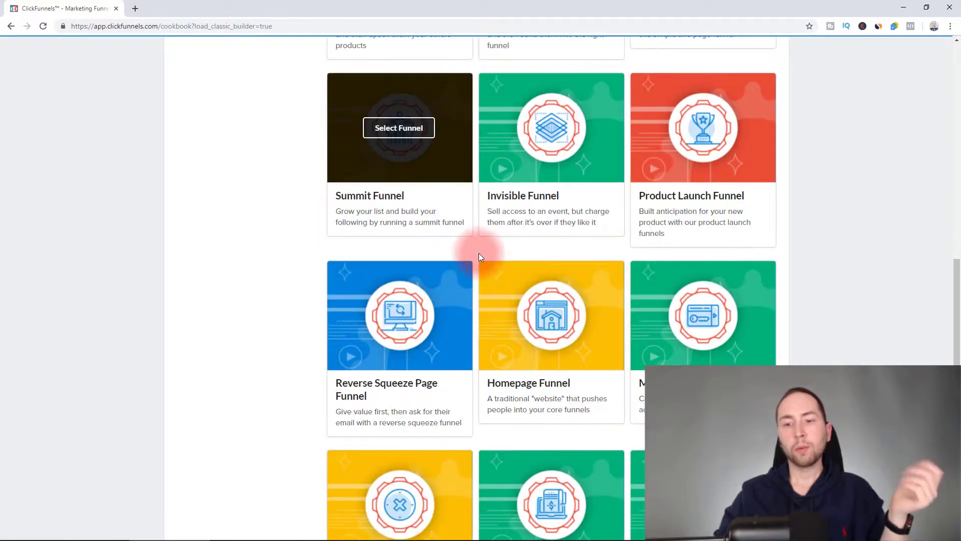
pyautogui.click(699, 280)
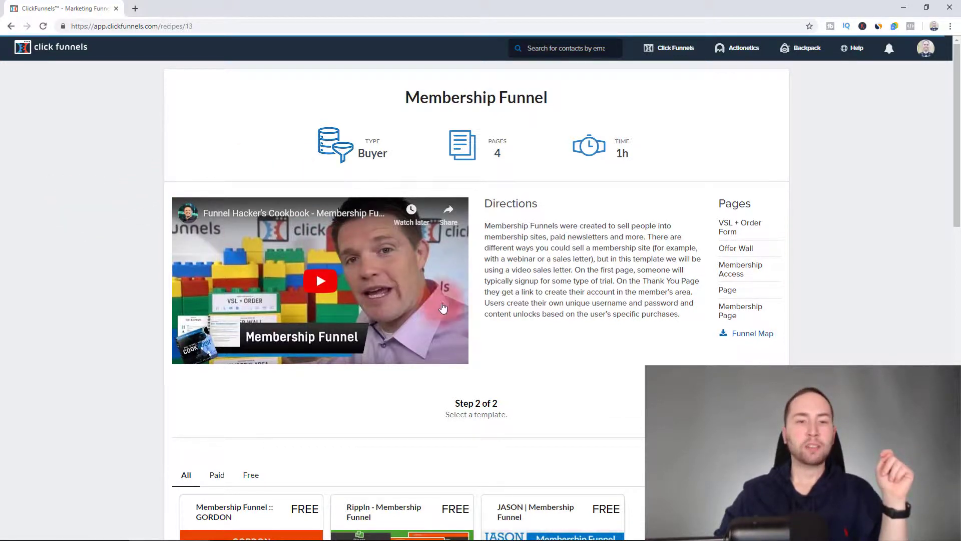
# - Scroll through the membership templates to review the free Membership Funnel :: GORDON step previews
pyautogui.scroll(-7, 447, 216)
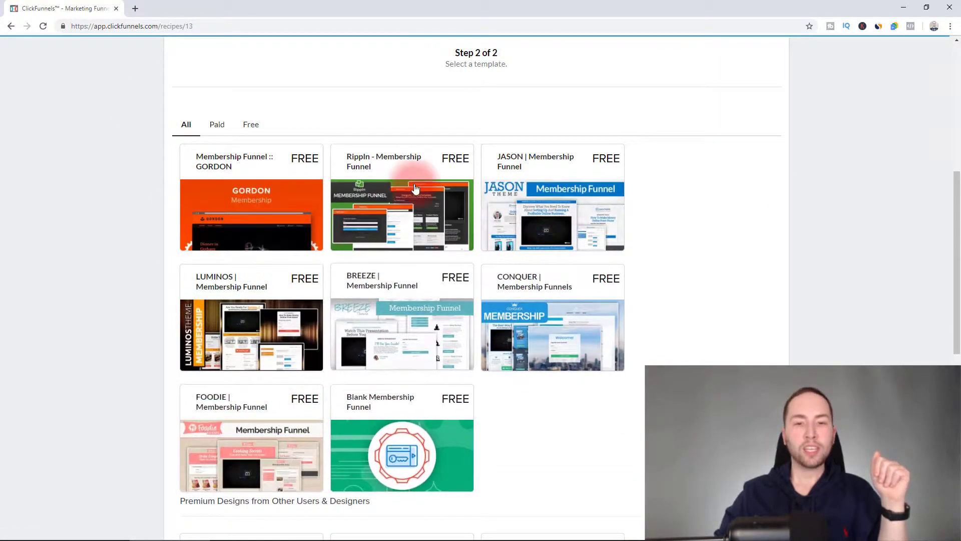
pyautogui.scroll(-7, 299, 409)
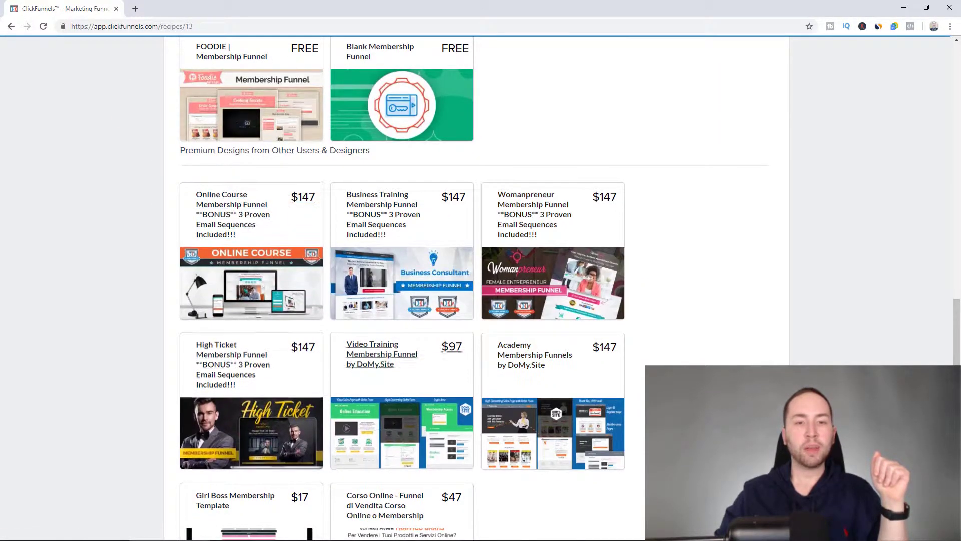
pyautogui.scroll(6, 342, 251)
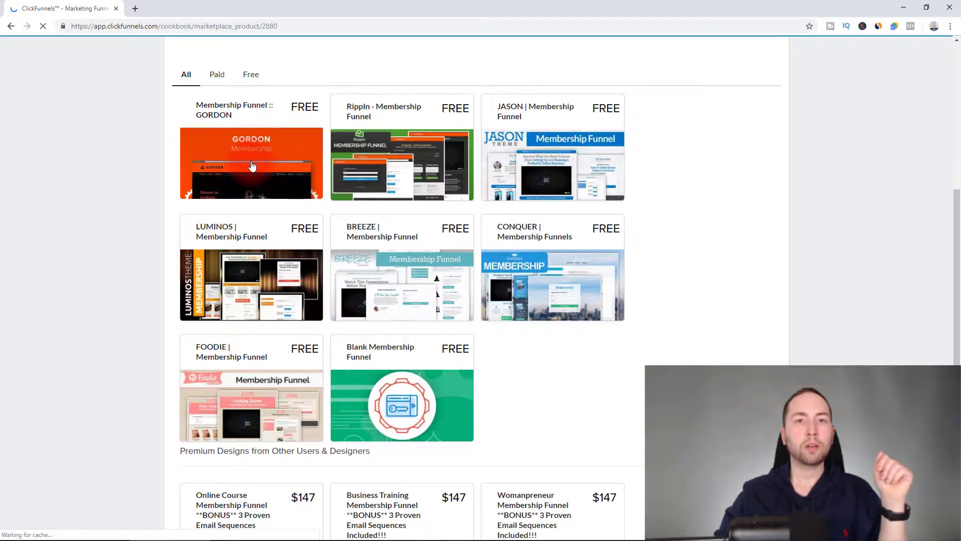
pyautogui.scroll(-5, 344, 160)
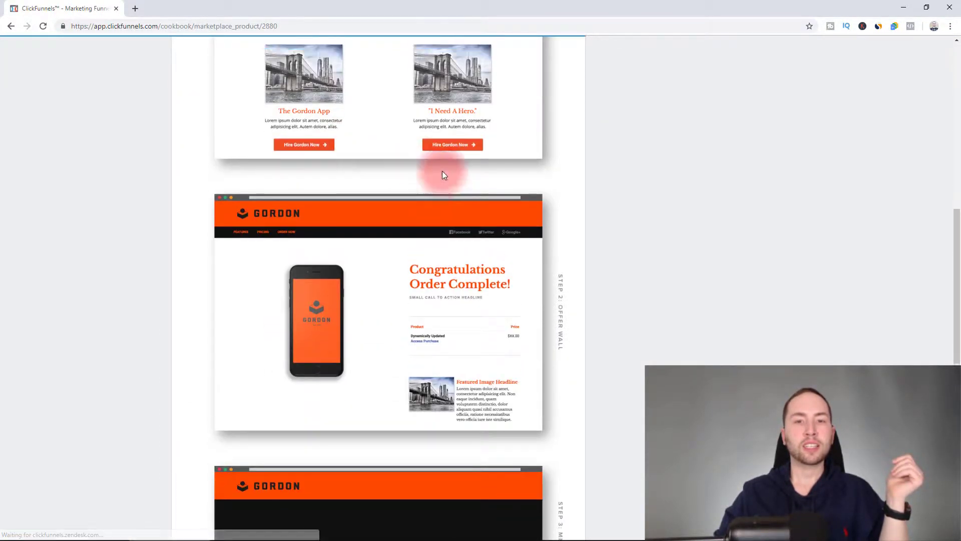
pyautogui.scroll(5, 442, 175)
pyautogui.scroll(-20, 483, 207)
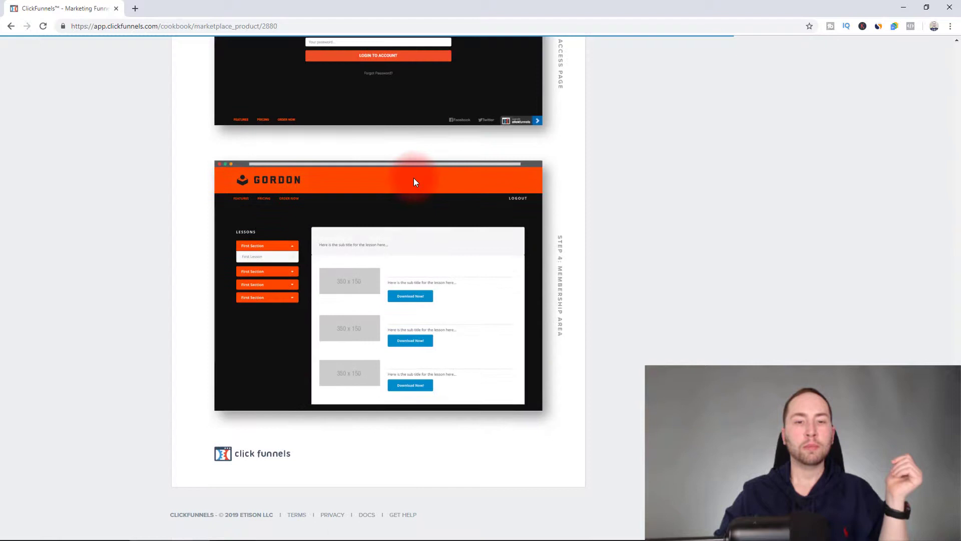
pyautogui.scroll(20, 620, 154)
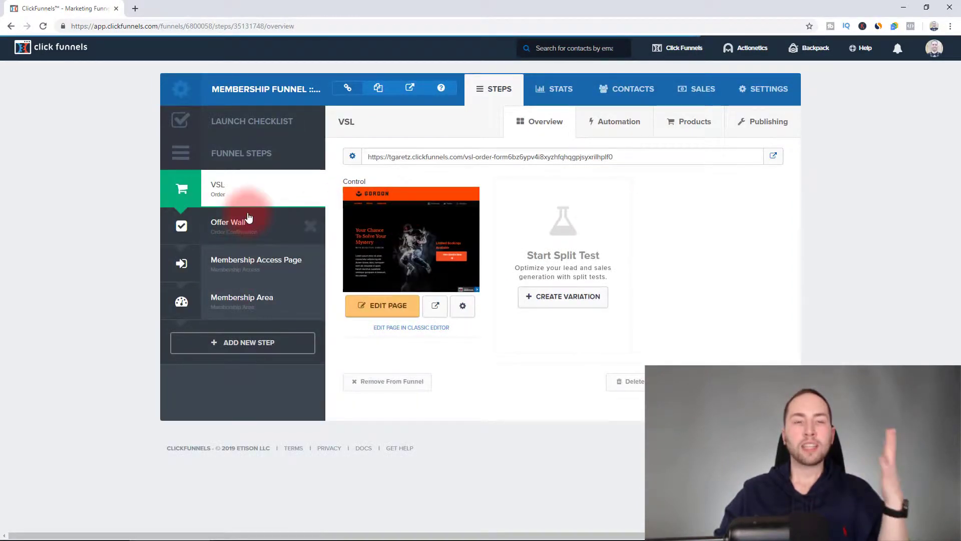
# - Delete the VSL step from the funnel
pyautogui.click(275, 225)
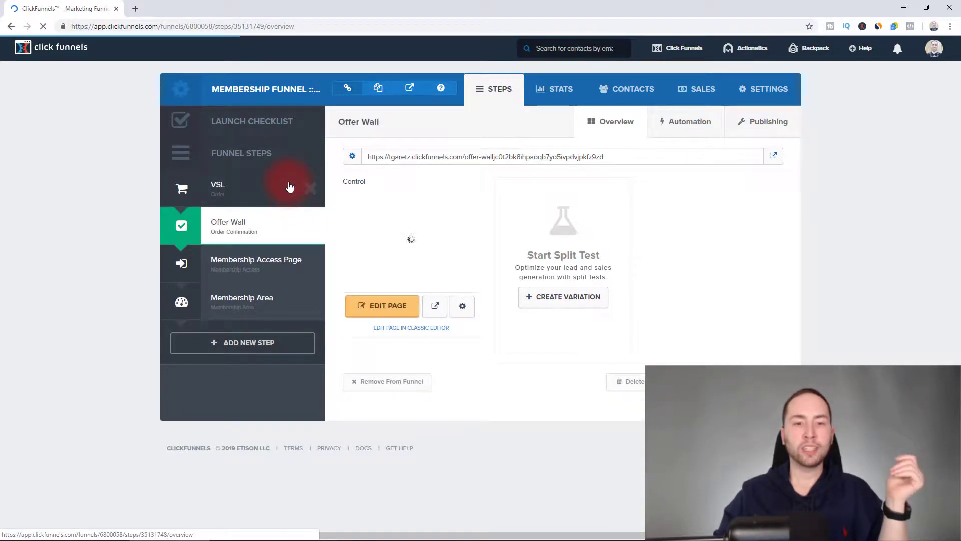
pyautogui.click(309, 189)
pyautogui.click(525, 92)
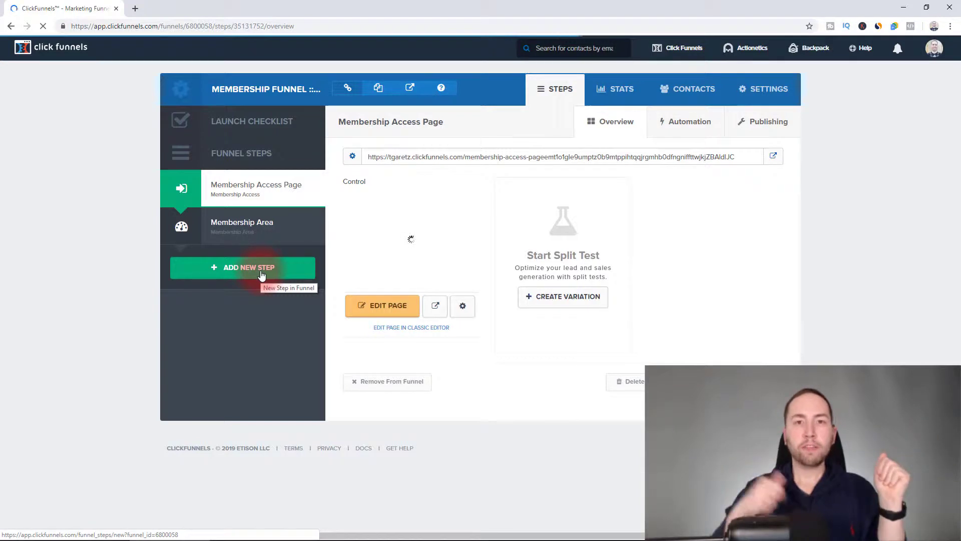
# - Add a new funnel step named 'order form' with the path 'order form'
pyautogui.click(261, 275)
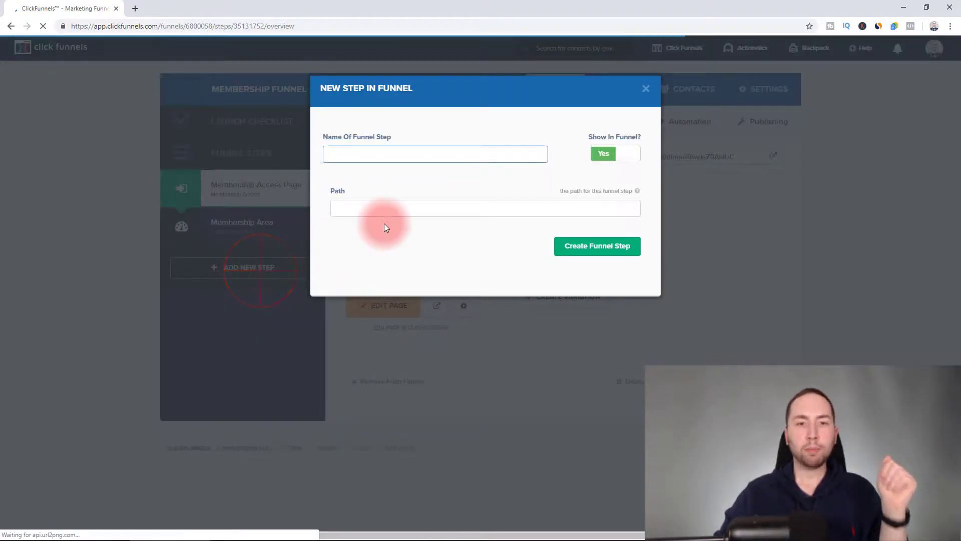
pyautogui.write('order form')
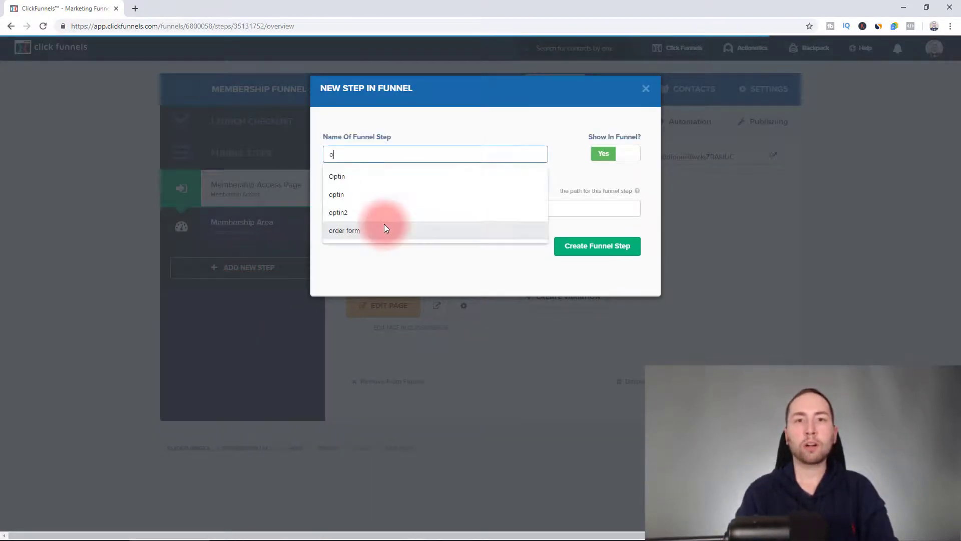
pyautogui.click(392, 208)
pyautogui.write('or')
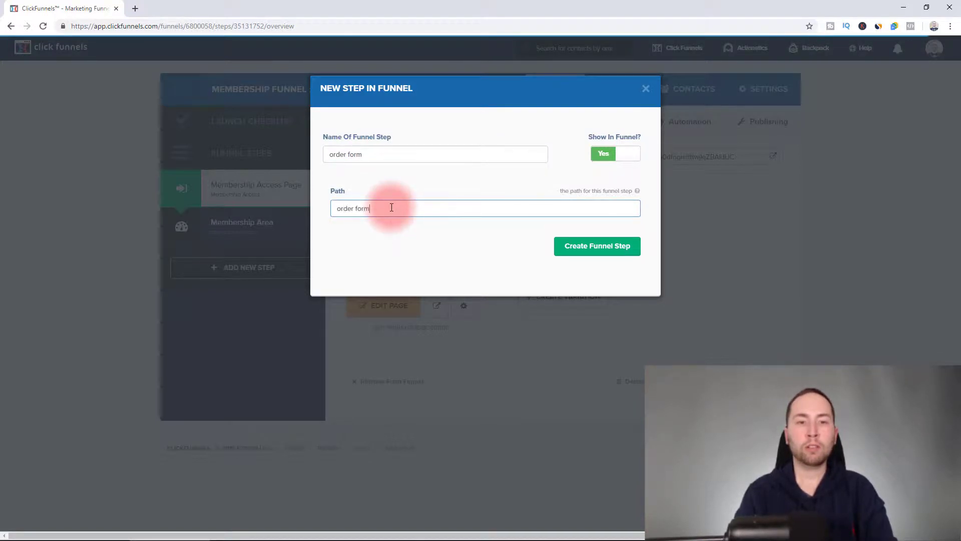
pyautogui.write('der form')
pyautogui.press('Return')
# - Base the order form step on the Sales > Order Form template Mother Funnel VSL - 2 - order
pyautogui.click(394, 121)
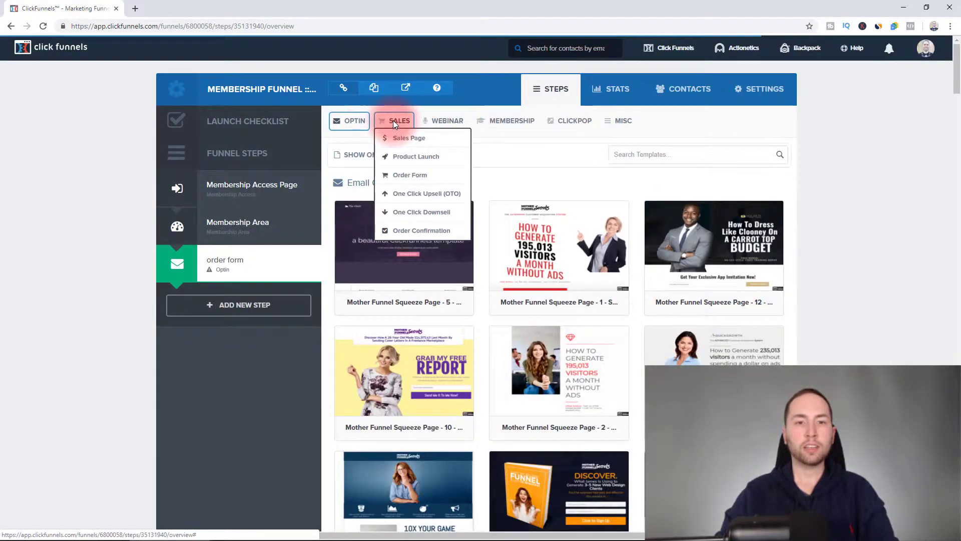
pyautogui.click(406, 175)
pyautogui.moveTo(420, 239)
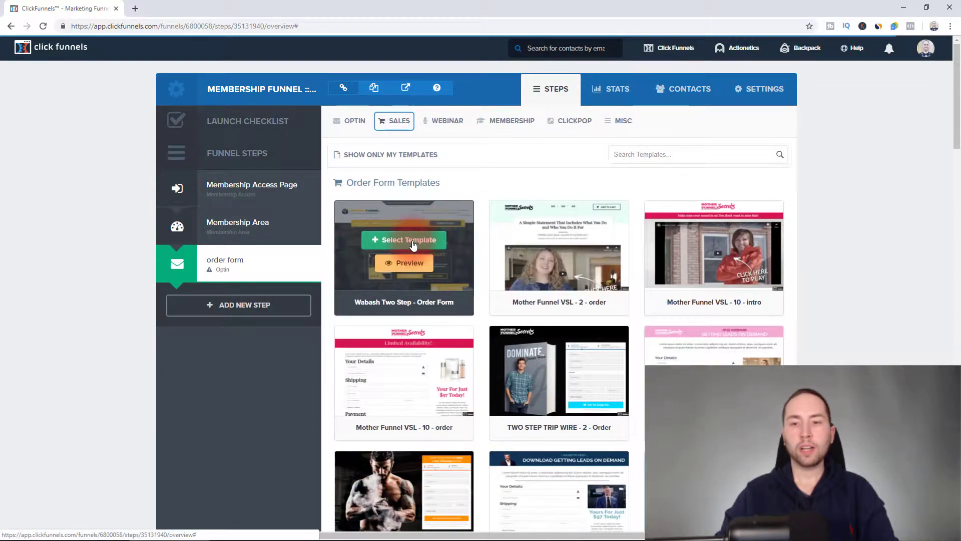
pyautogui.moveTo(553, 253)
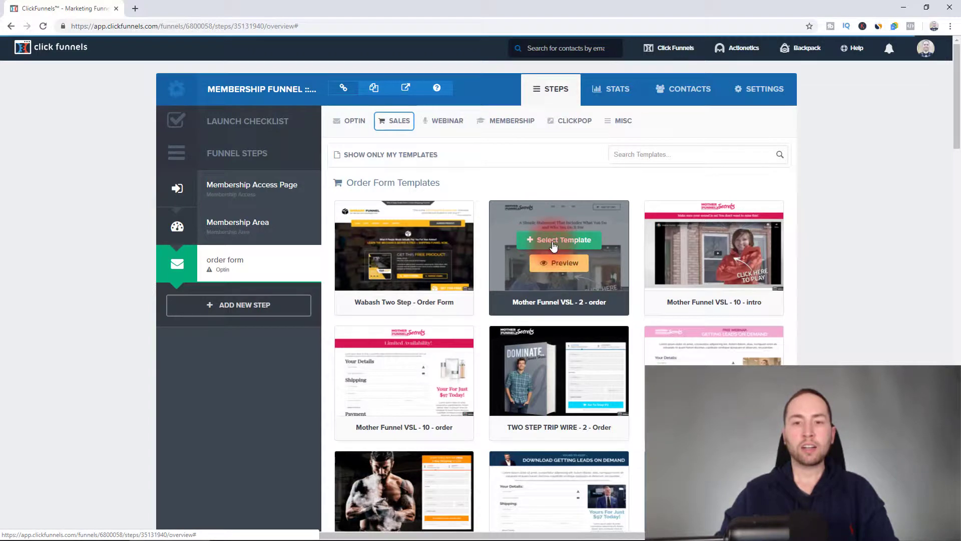
pyautogui.click(553, 245)
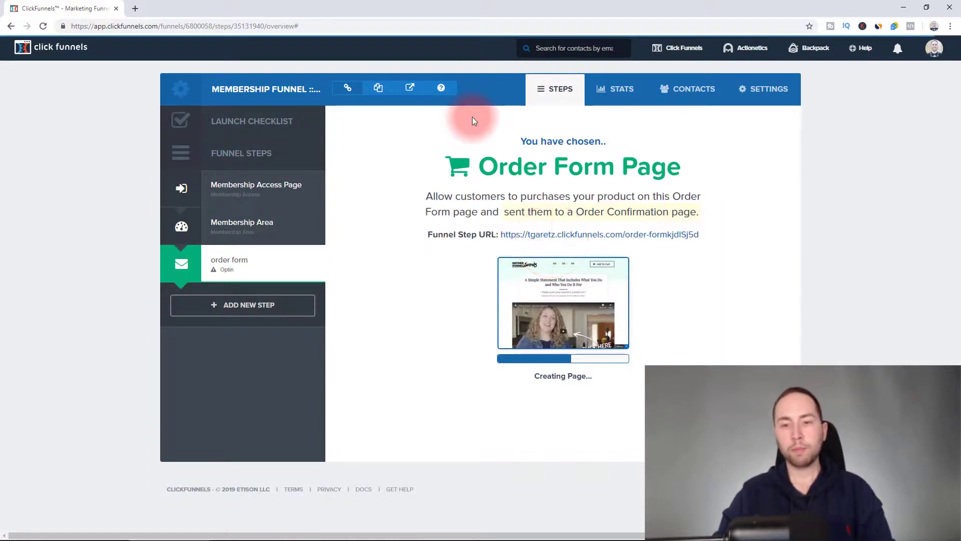
pyautogui.click(379, 308)
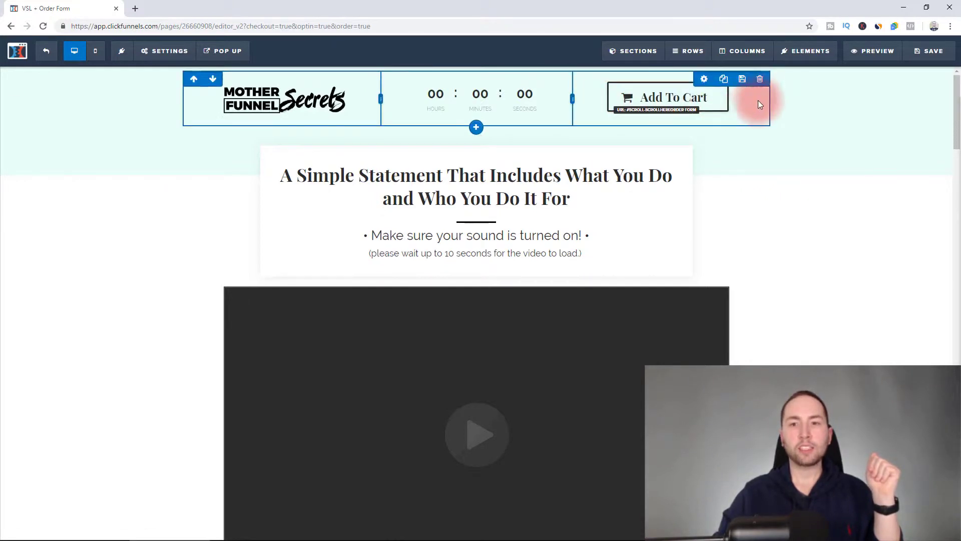
# - Delete the countdown header row and the 'A Simple Statement…' headline block from the order form page
pyautogui.click(761, 79)
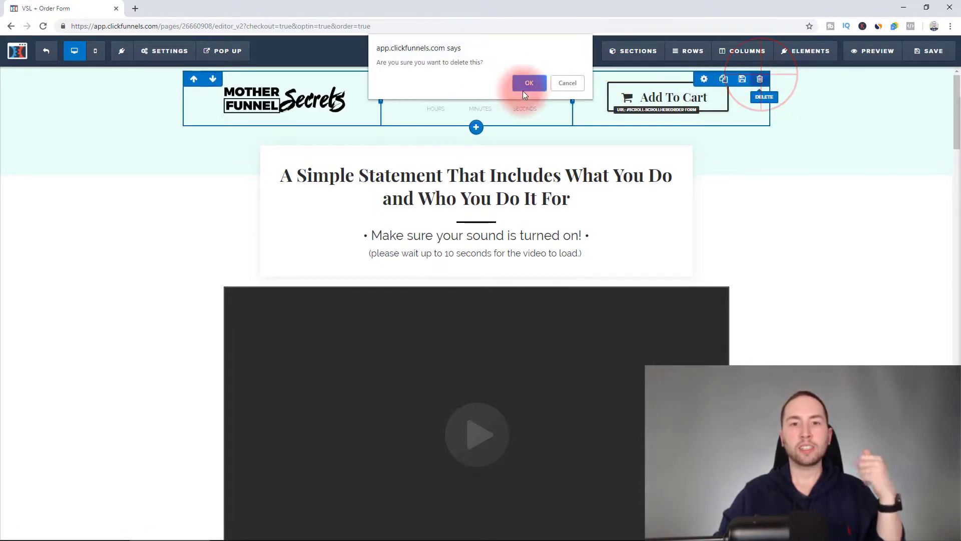
pyautogui.click(526, 84)
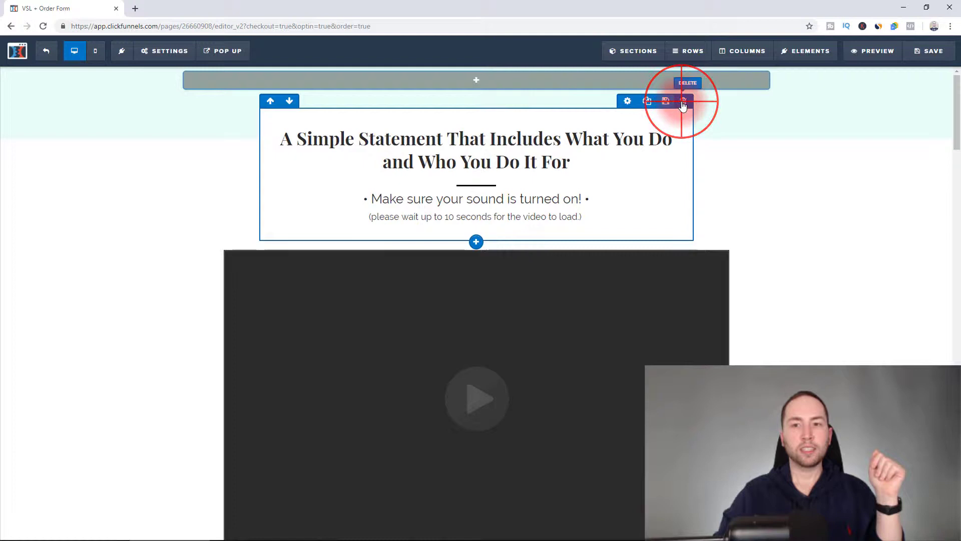
pyautogui.click(683, 101)
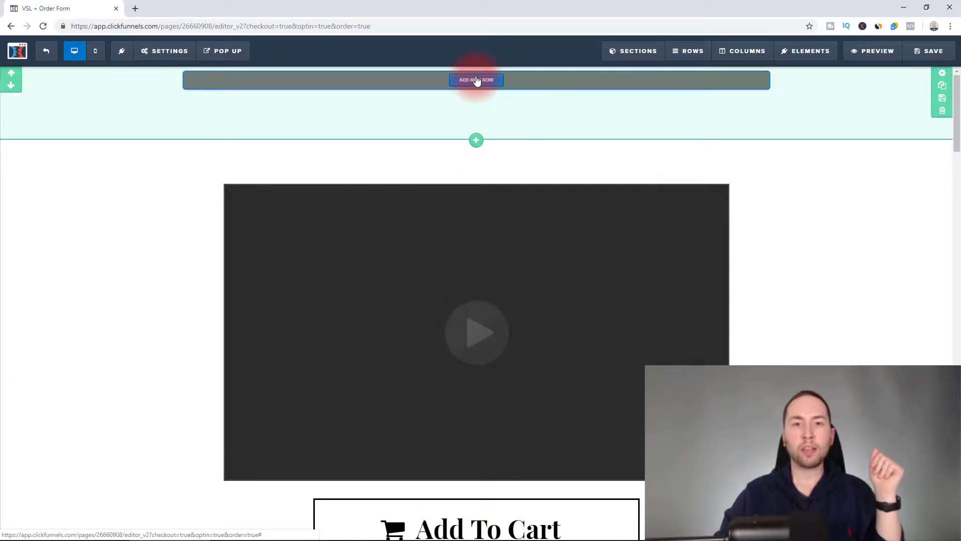
# - Add a full-width section above the video containing a three-column row
pyautogui.click(478, 142)
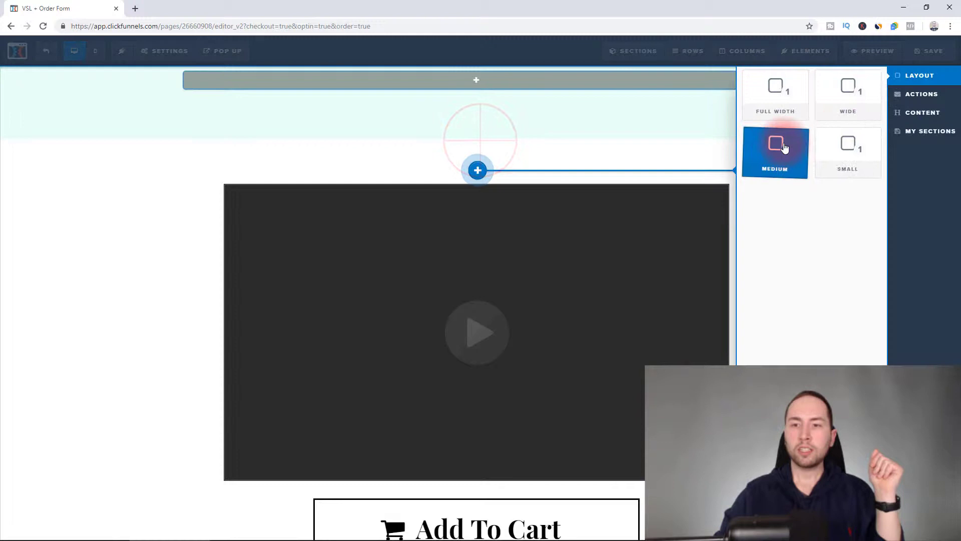
pyautogui.click(849, 101)
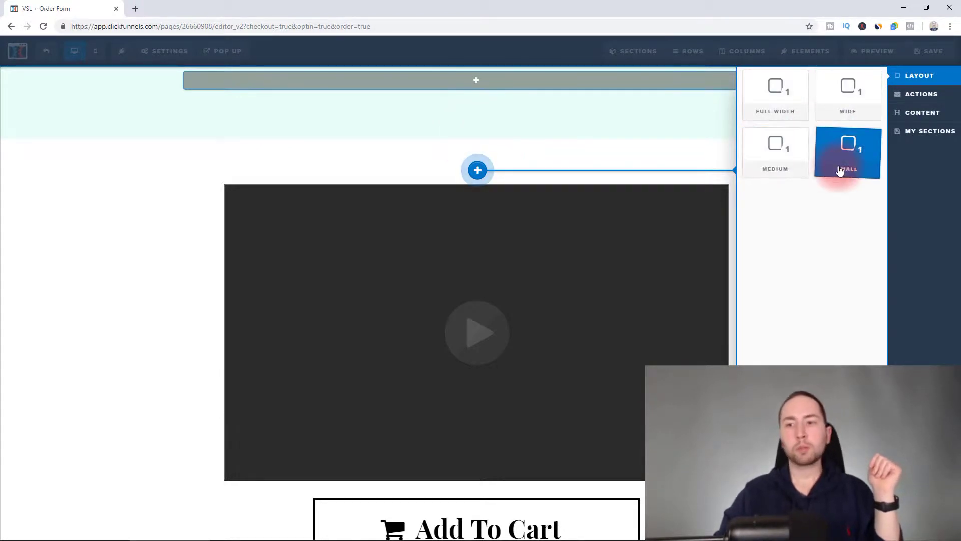
pyautogui.click(776, 93)
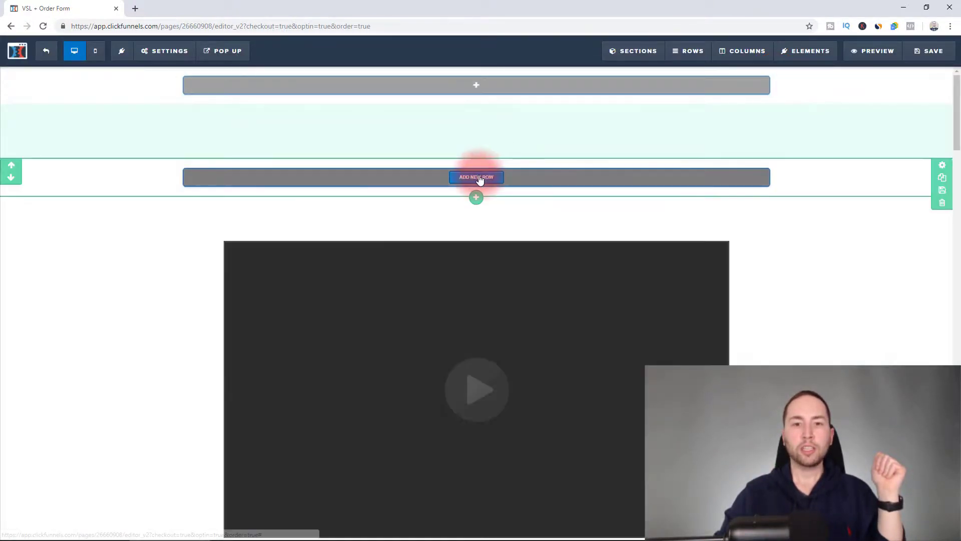
pyautogui.click(478, 177)
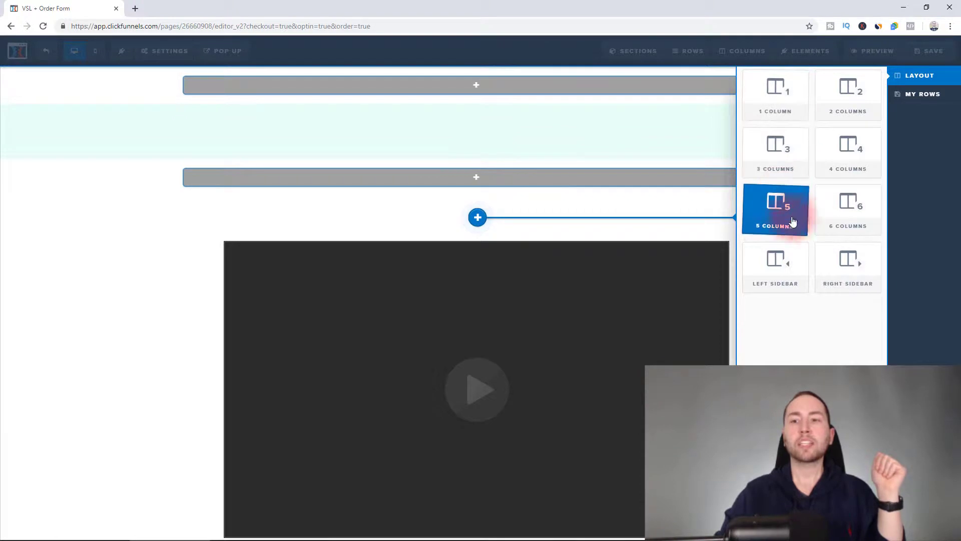
pyautogui.click(795, 138)
# - Fill the row with a video left, a Large Call to Action Headline middle, and a Demo Image right
pyautogui.click(468, 187)
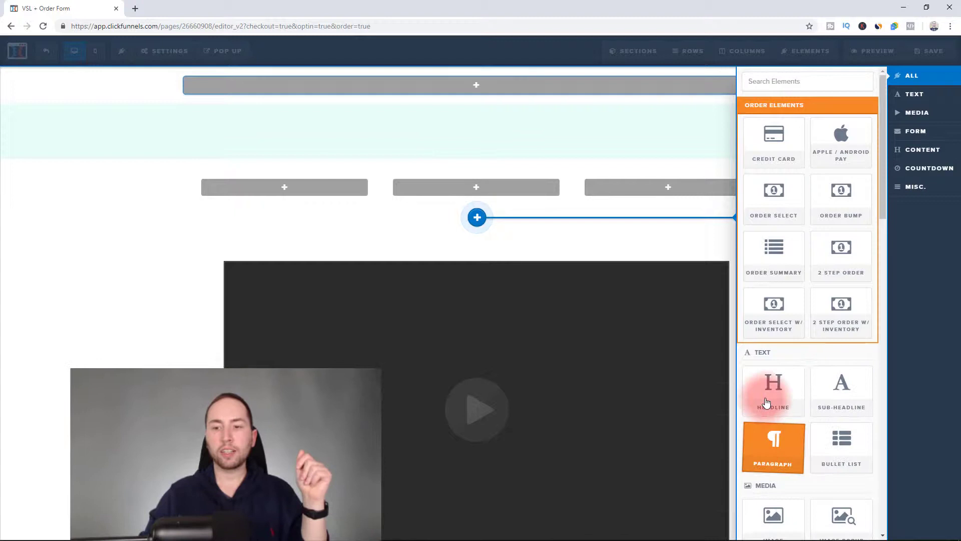
pyautogui.click(764, 392)
pyautogui.click(651, 192)
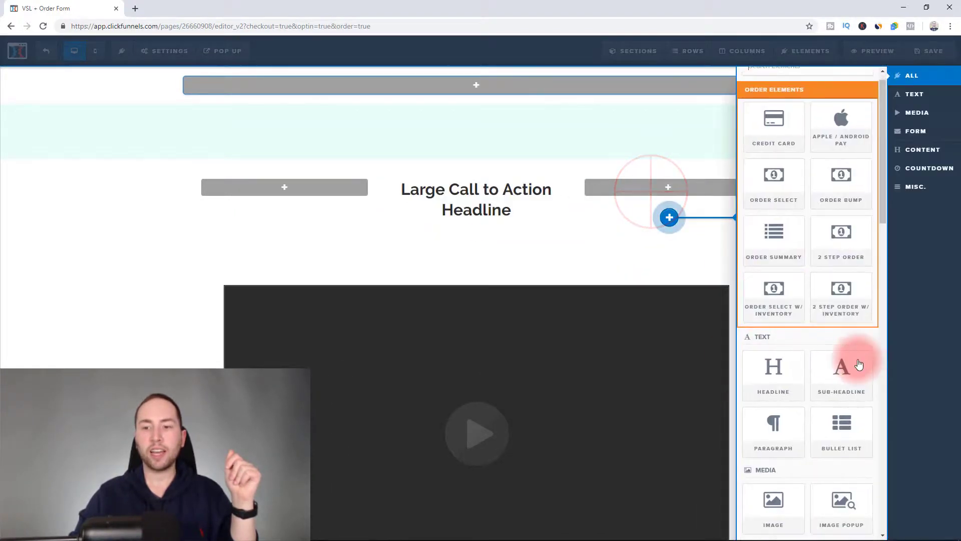
pyautogui.scroll(-3, 856, 365)
pyautogui.click(775, 365)
pyautogui.click(284, 187)
pyautogui.click(774, 423)
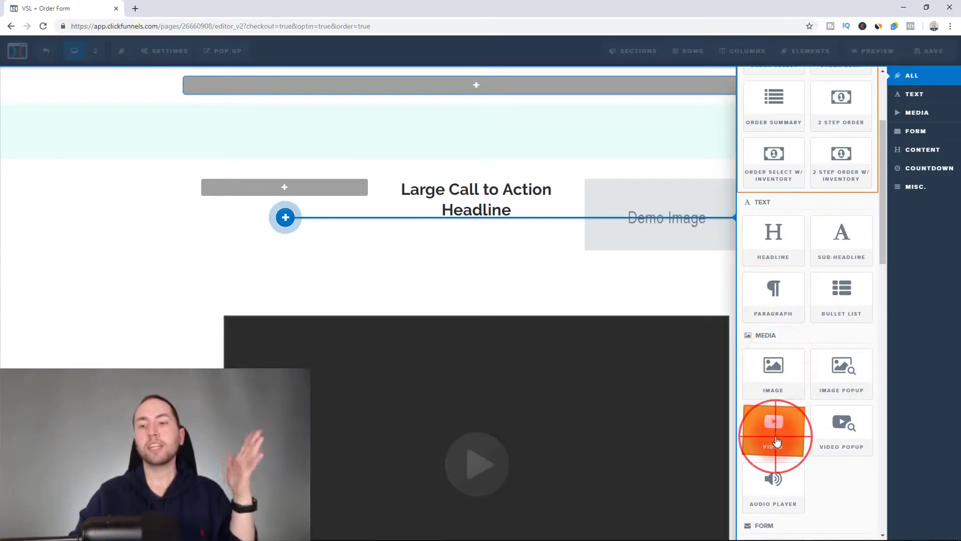
pyautogui.scroll(-6, 307, 209)
pyautogui.scroll(-5, 422, 200)
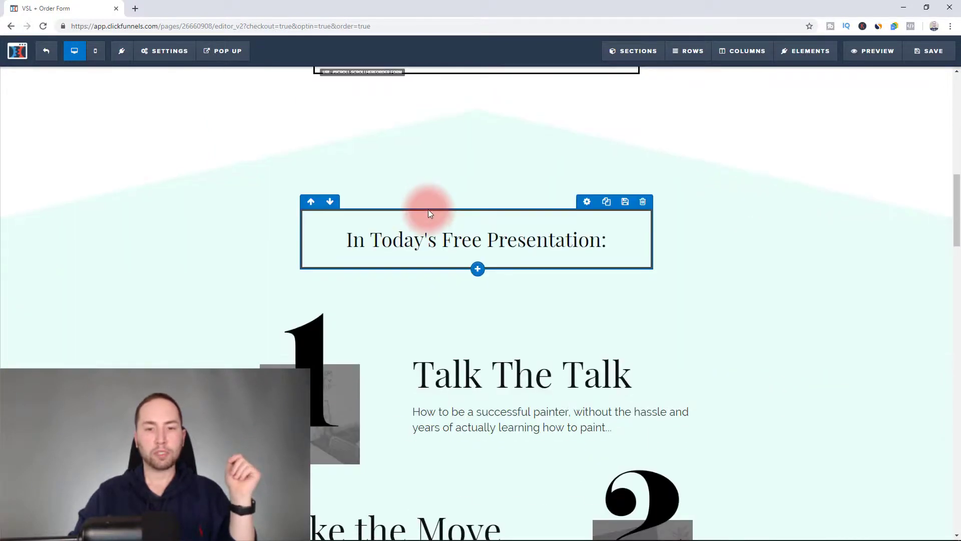
pyautogui.scroll(7, 429, 200)
pyautogui.scroll(5, 476, 240)
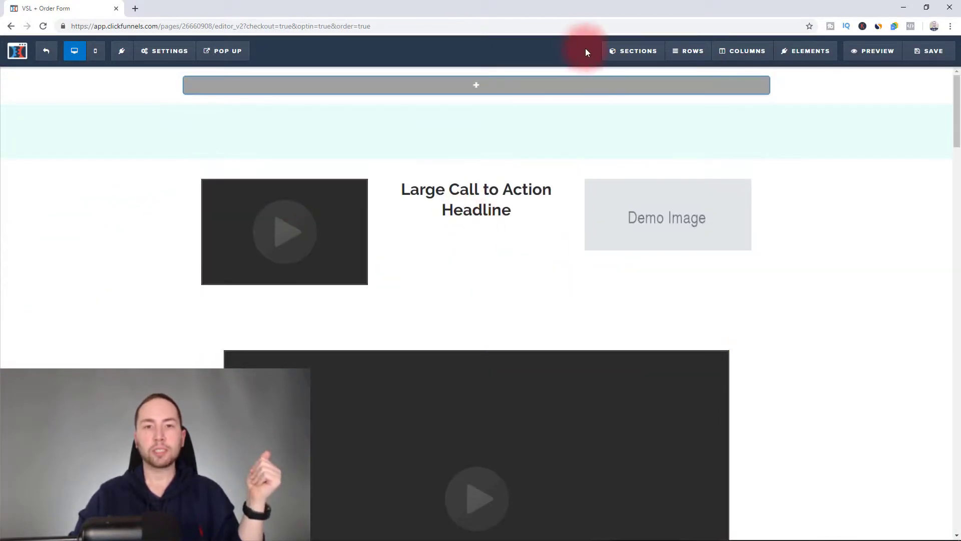
pyautogui.scroll(-7, 753, 233)
pyautogui.scroll(5, 753, 233)
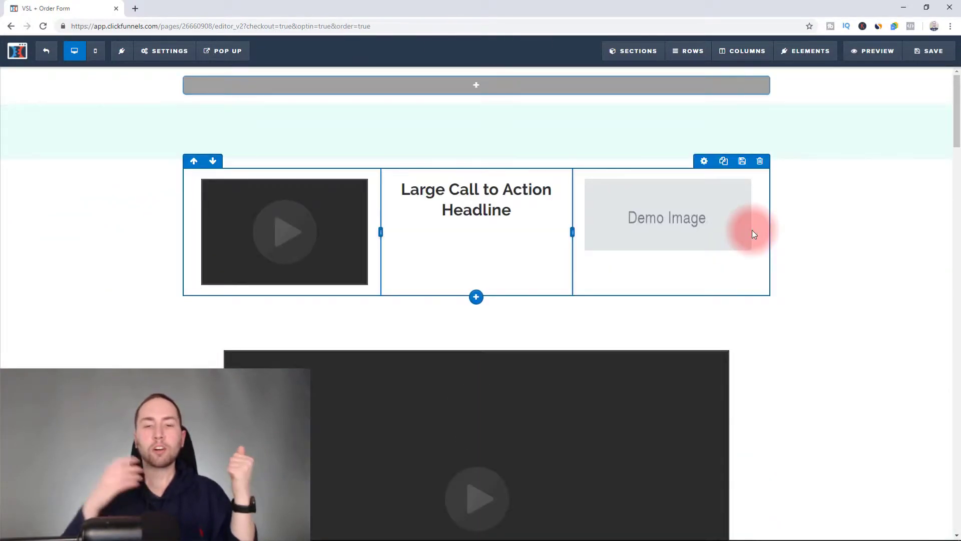
# - Review the edited order form page, then exit the editor via the ClickFunnels logo, confirming Leave
pyautogui.scroll(-4, 692, 245)
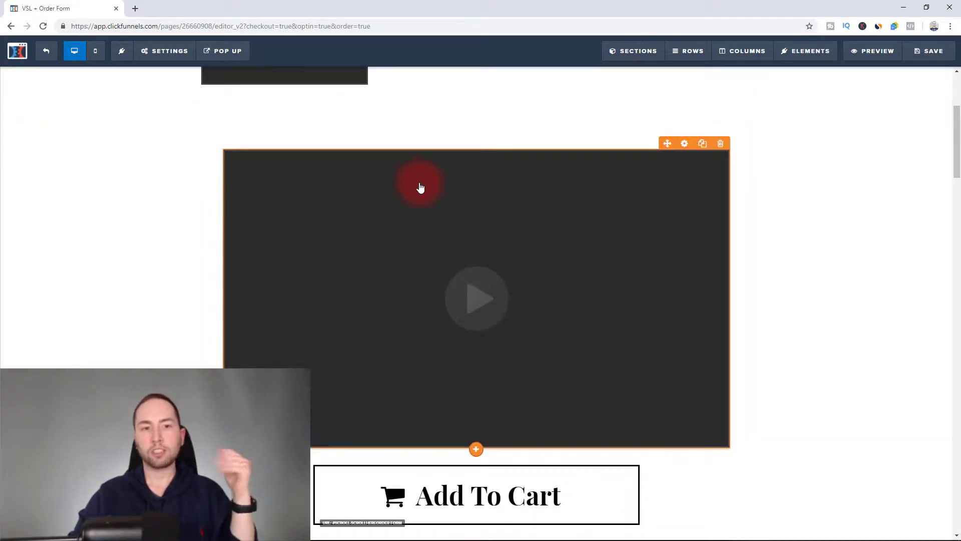
pyautogui.scroll(-15, 526, 185)
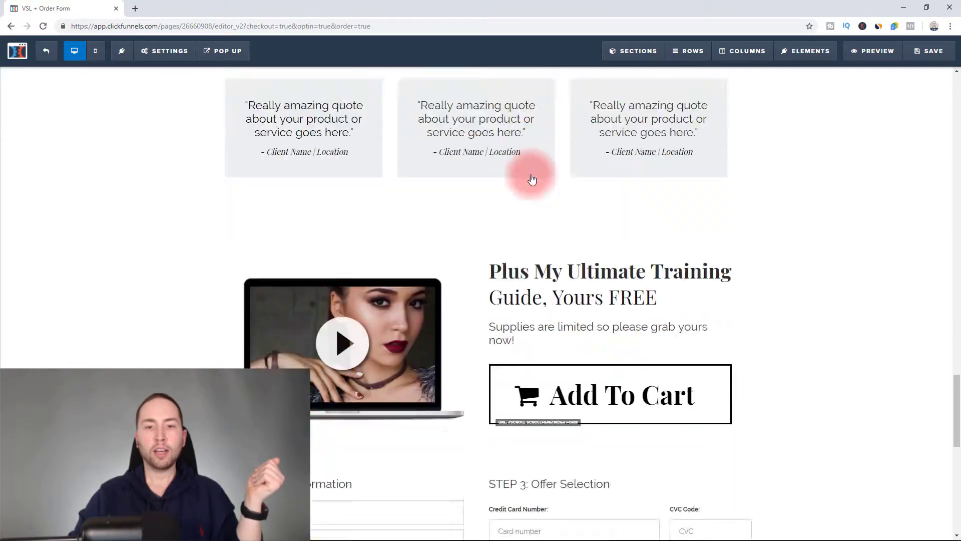
pyautogui.scroll(-11, 532, 180)
pyautogui.scroll(7, 532, 187)
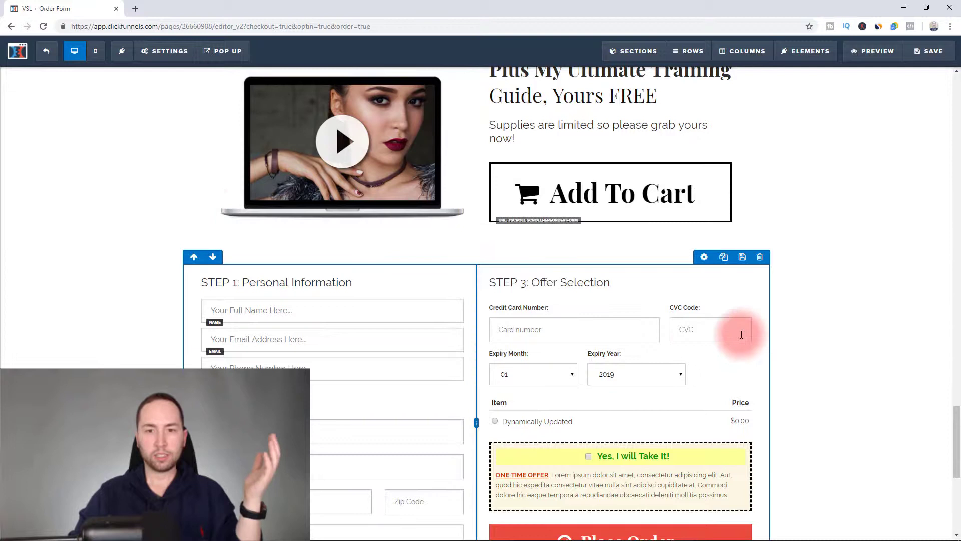
pyautogui.scroll(1, 389, 322)
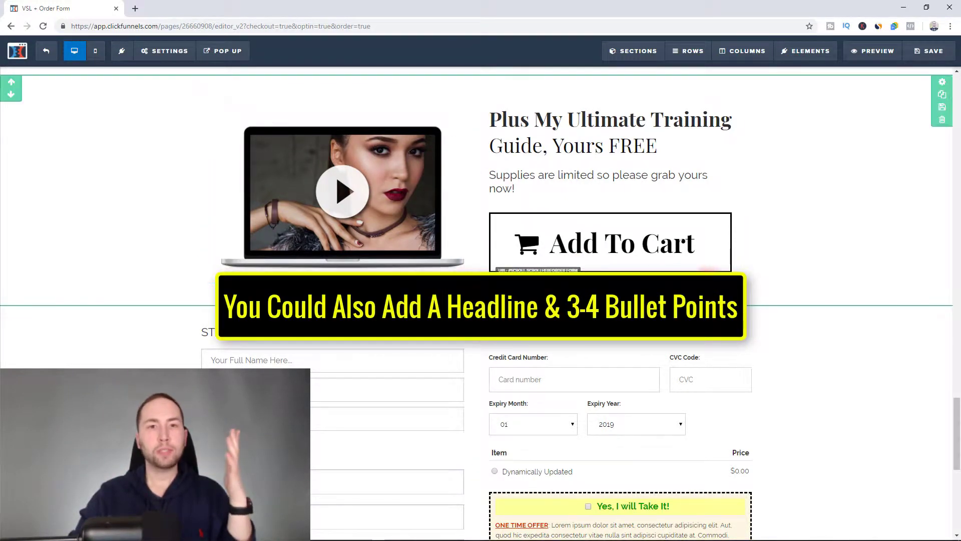
pyautogui.scroll(-5, 713, 273)
pyautogui.scroll(-3, 709, 293)
pyautogui.scroll(4, 710, 294)
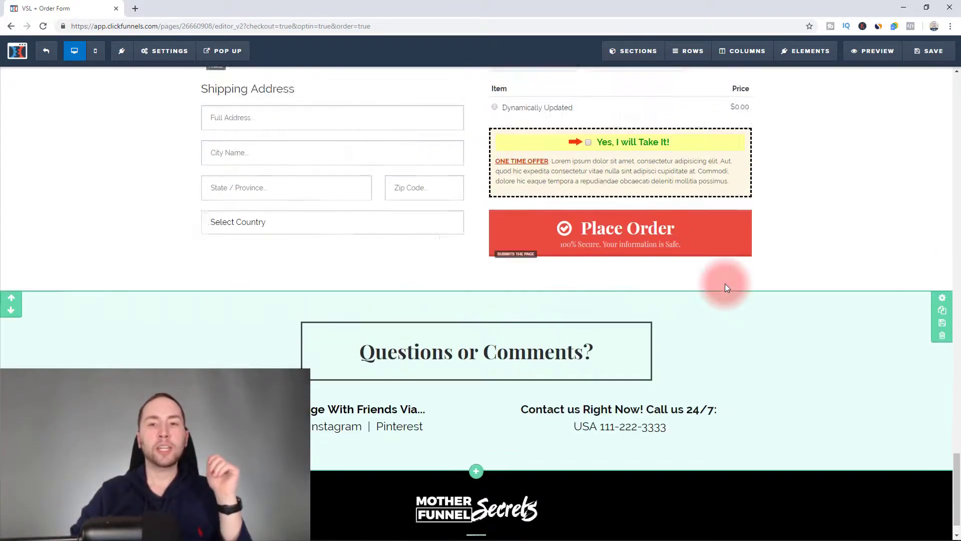
pyautogui.scroll(1, 731, 284)
pyautogui.scroll(-5, 732, 282)
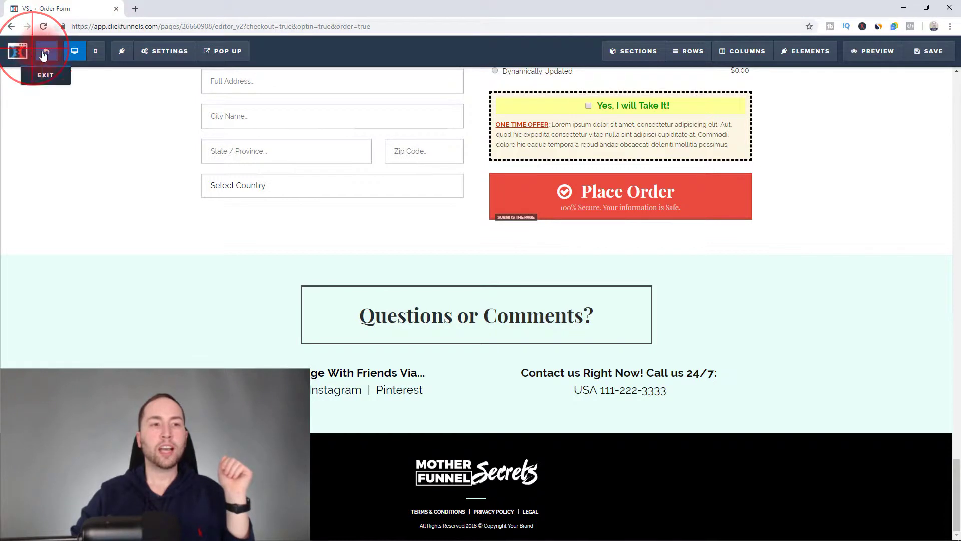
pyautogui.click(18, 51)
pyautogui.click(521, 84)
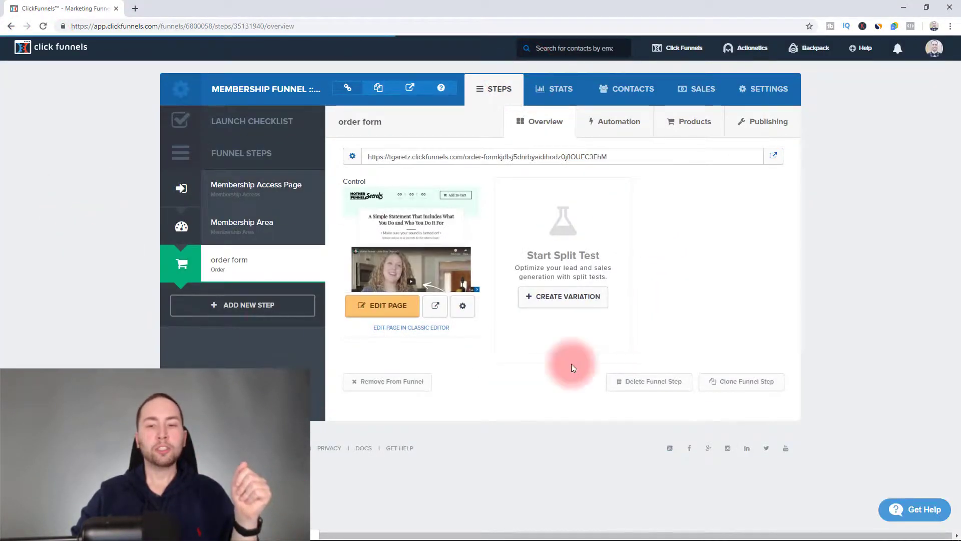
# - In funnel settings, add a product named 'this is the awesome course' with amount 1000000
pyautogui.click(754, 88)
pyautogui.scroll(-15, 615, 218)
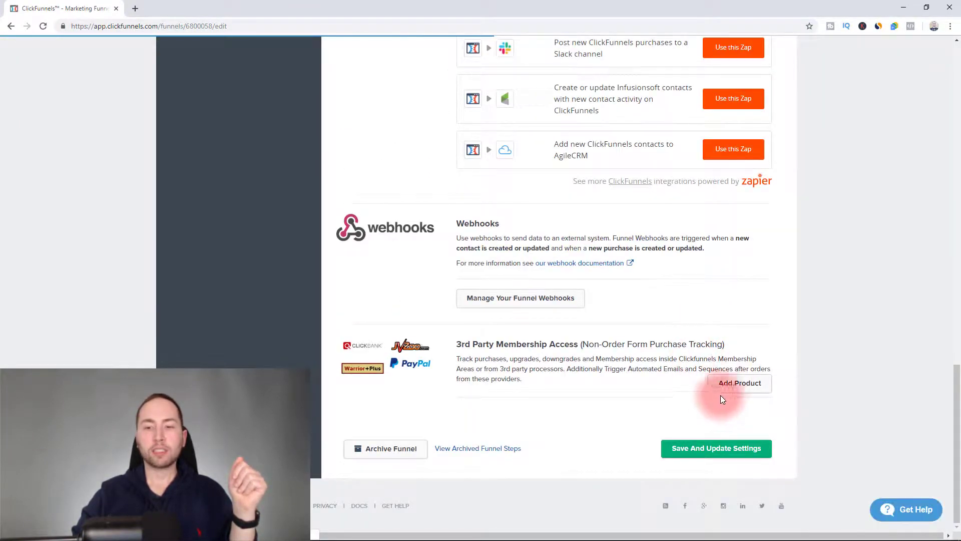
pyautogui.click(729, 383)
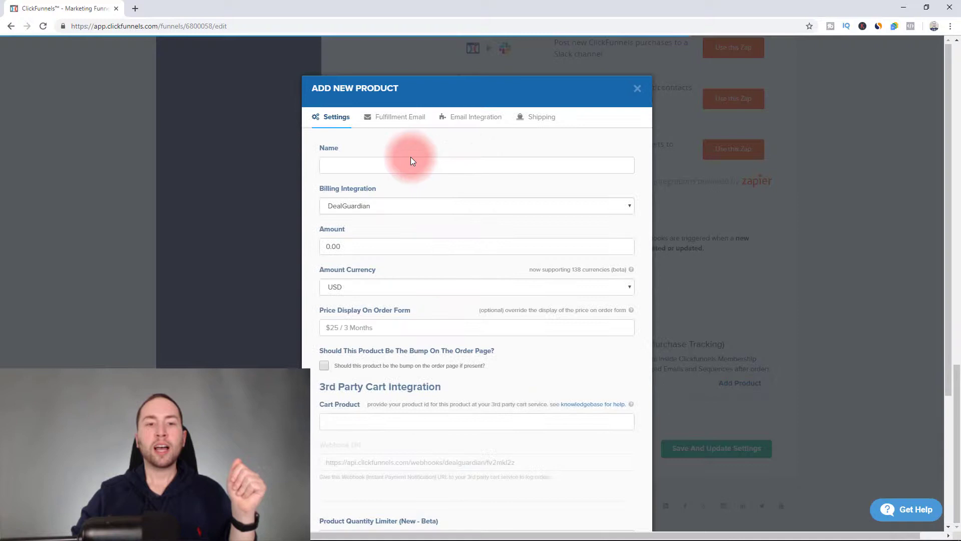
pyautogui.click(410, 158)
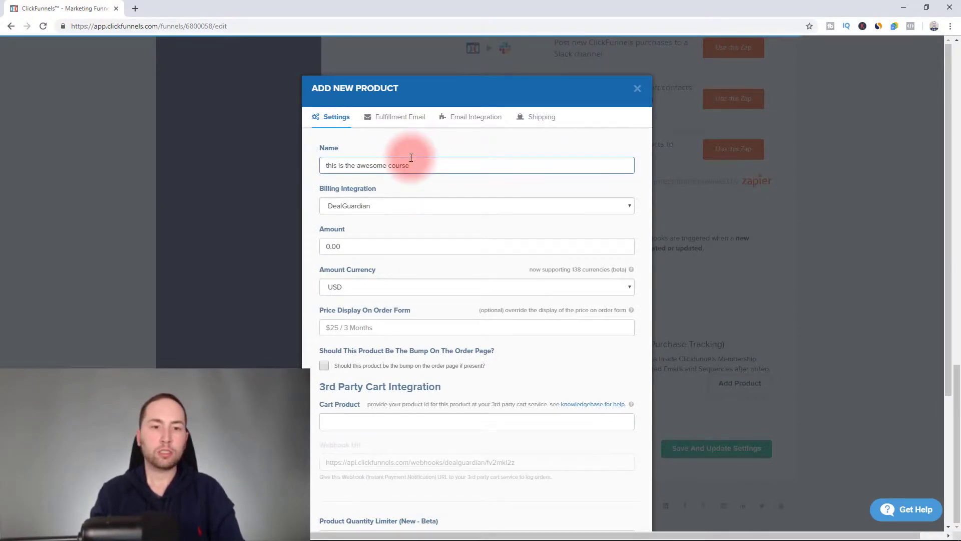
pyautogui.press('Tab')
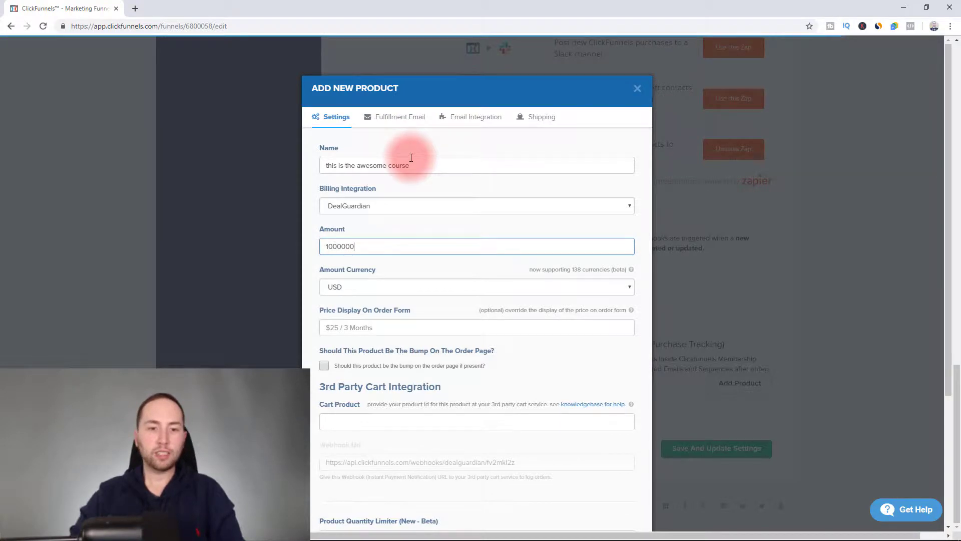
pyautogui.click(392, 120)
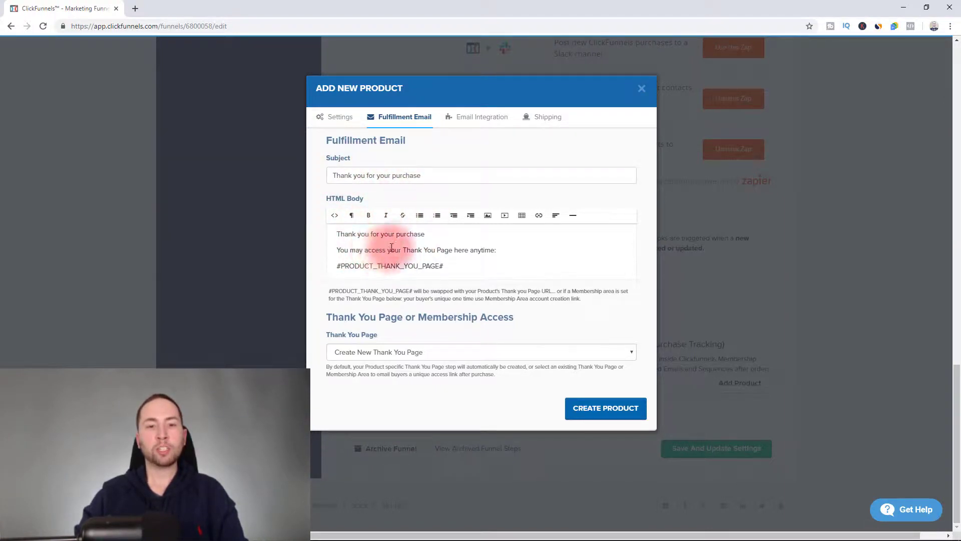
# - Replace the fulfillment email's thank-you page lines with login and sign-up link lines, then create the product
pyautogui.moveTo(401, 249); pyautogui.dragTo(452, 250)
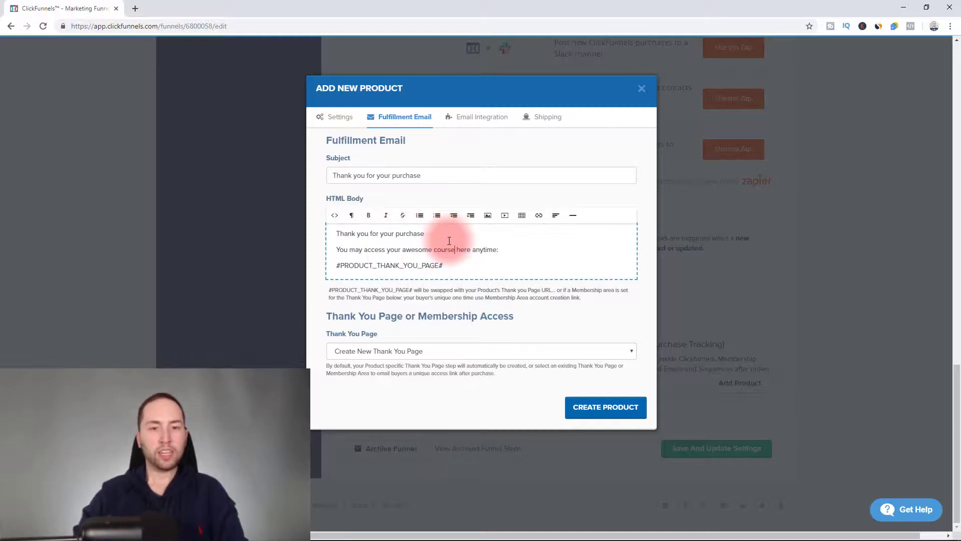
pyautogui.moveTo(448, 266); pyautogui.dragTo(330, 268)
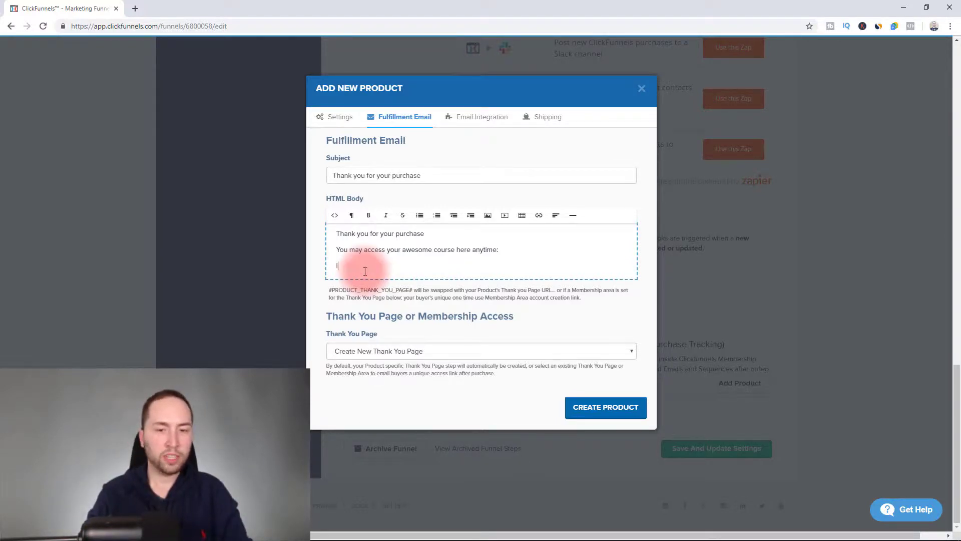
pyautogui.press('Return')
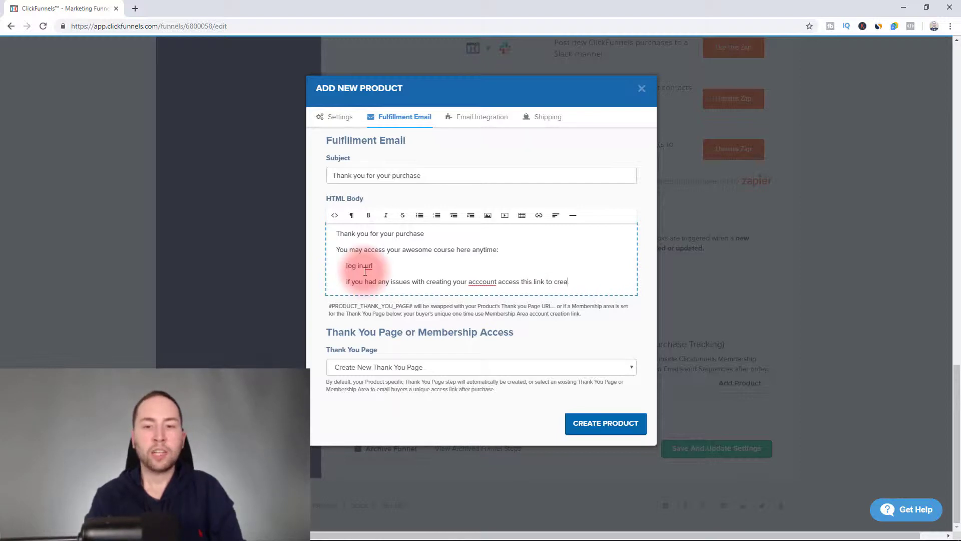
pyautogui.write('nt here')
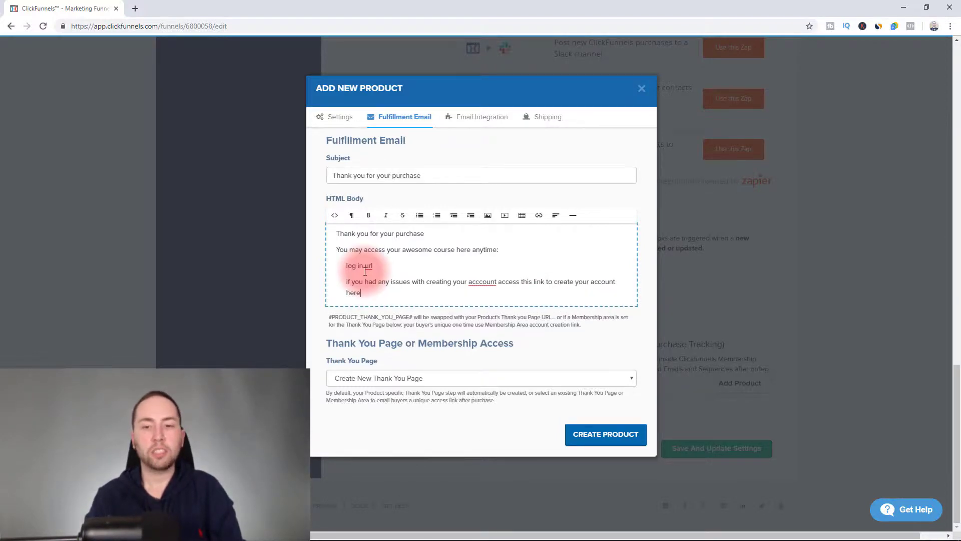
pyautogui.write(':')
pyautogui.press('Return')
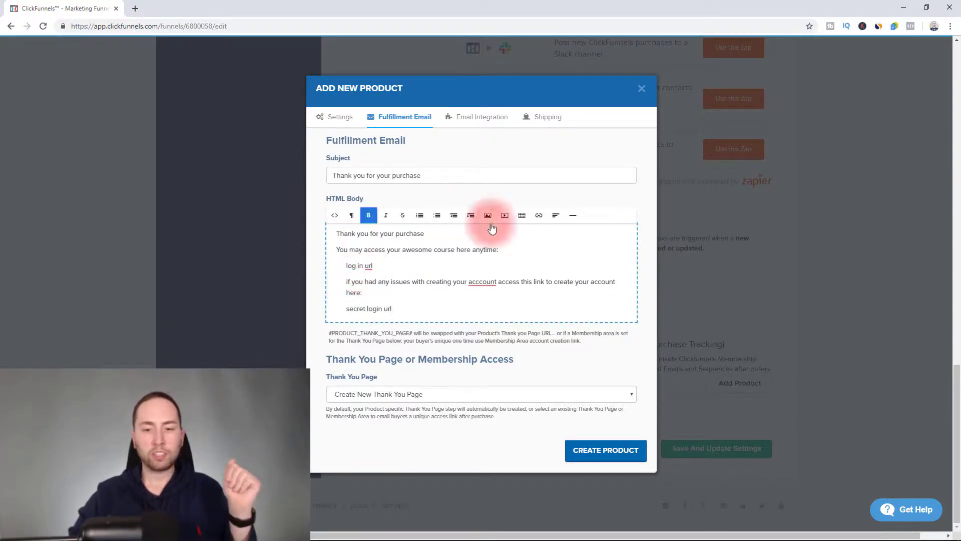
pyautogui.click(596, 457)
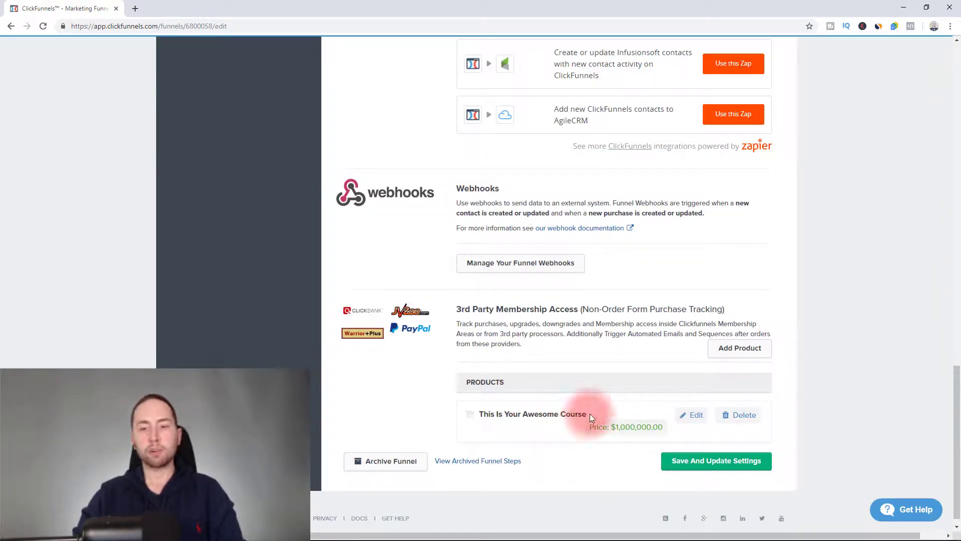
# - Scroll the funnel settings page and select the Membership Area step in the sidebar
pyautogui.scroll(20, 590, 413)
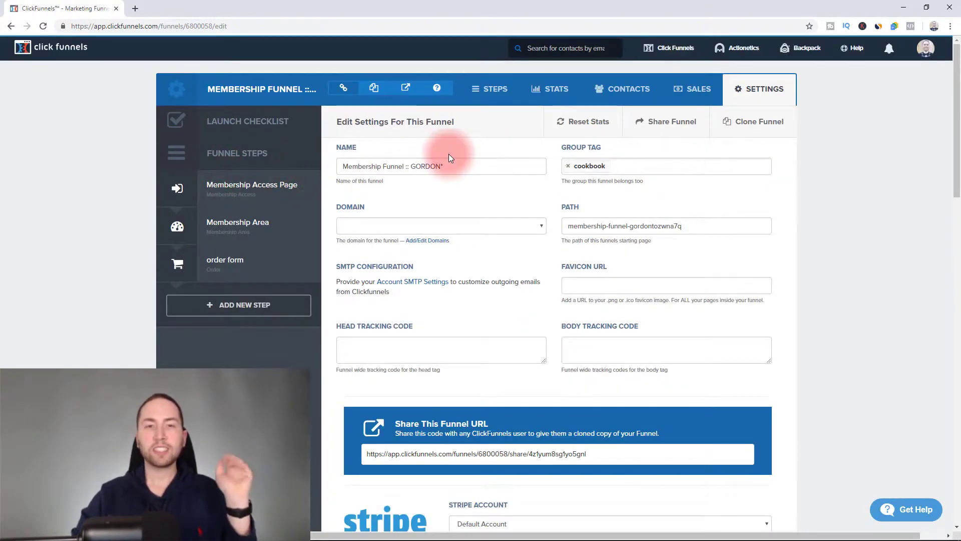
pyautogui.scroll(-2, 508, 202)
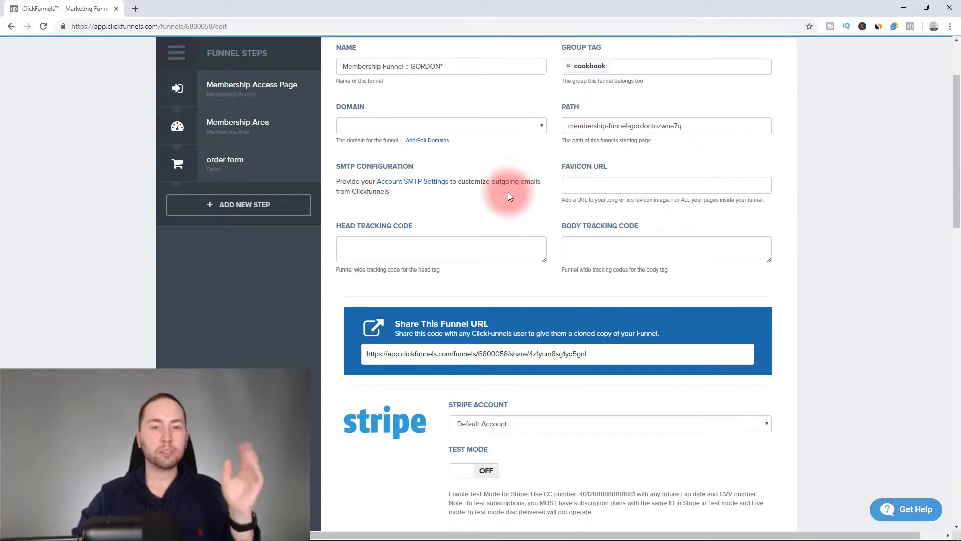
pyautogui.scroll(2, 308, 133)
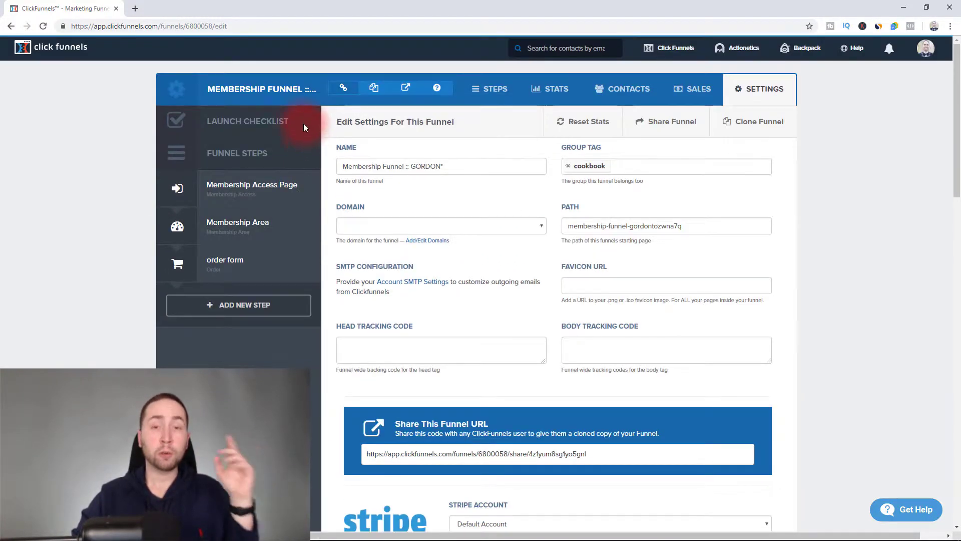
pyautogui.click(258, 226)
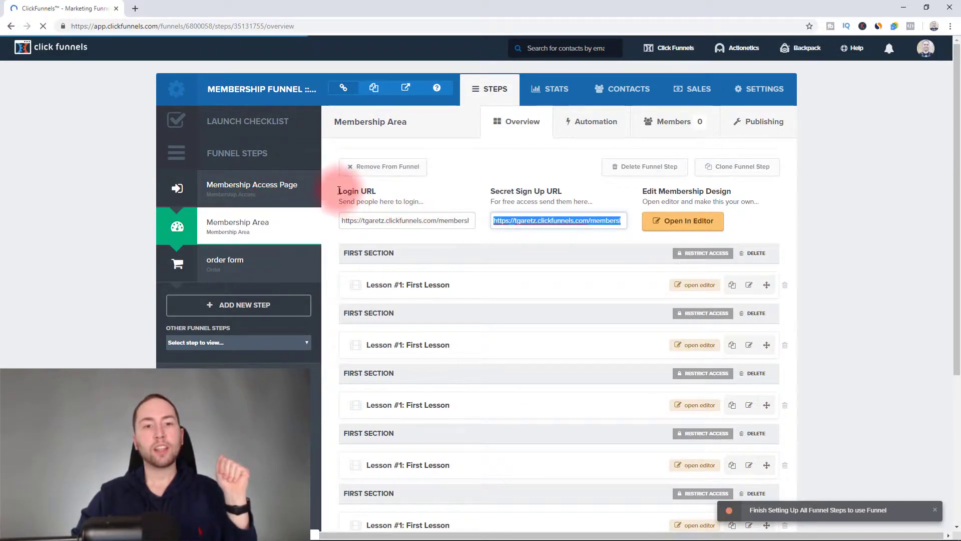
# - Inspect the membership Login URL and Secret Sign Up URL, then switch to the Membership Access Page step
pyautogui.click(396, 220)
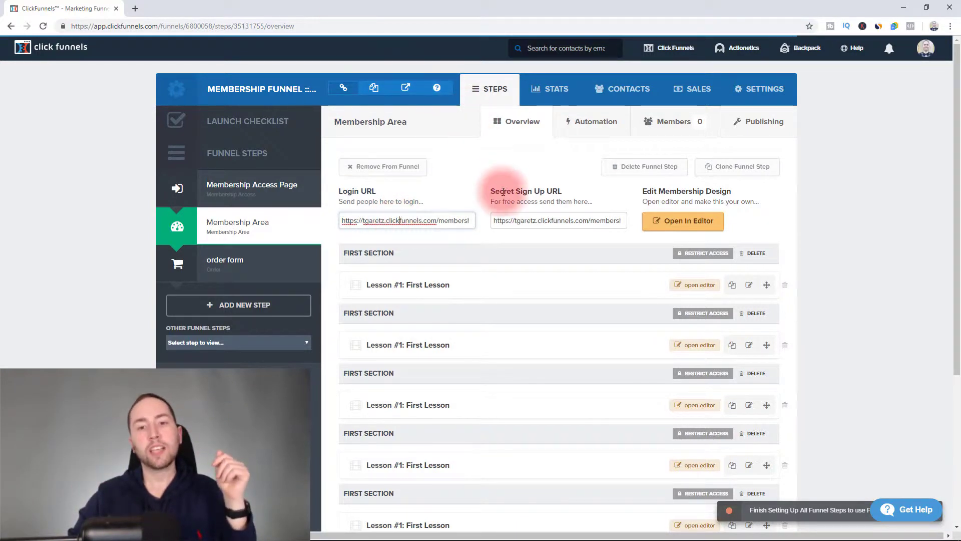
pyautogui.doubleClick(506, 219)
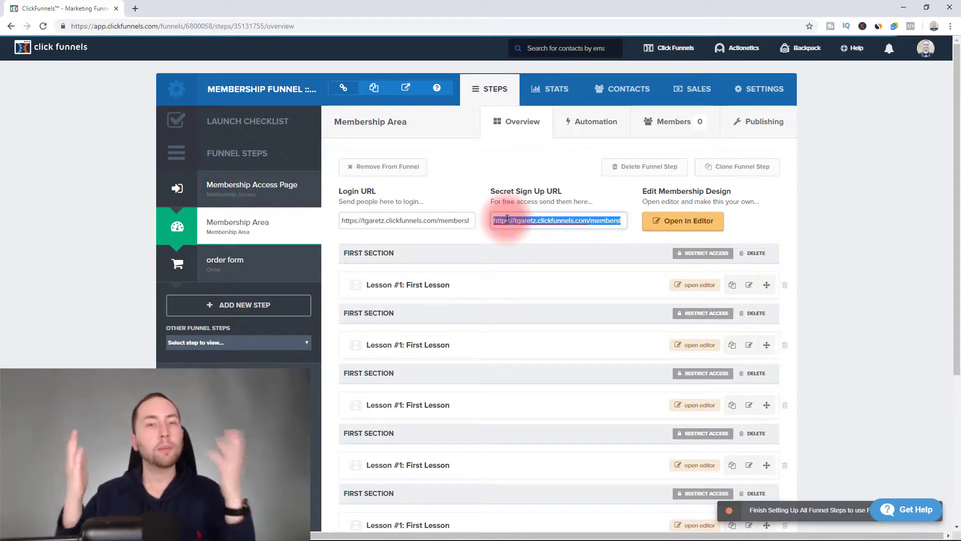
pyautogui.scroll(-2, 506, 216)
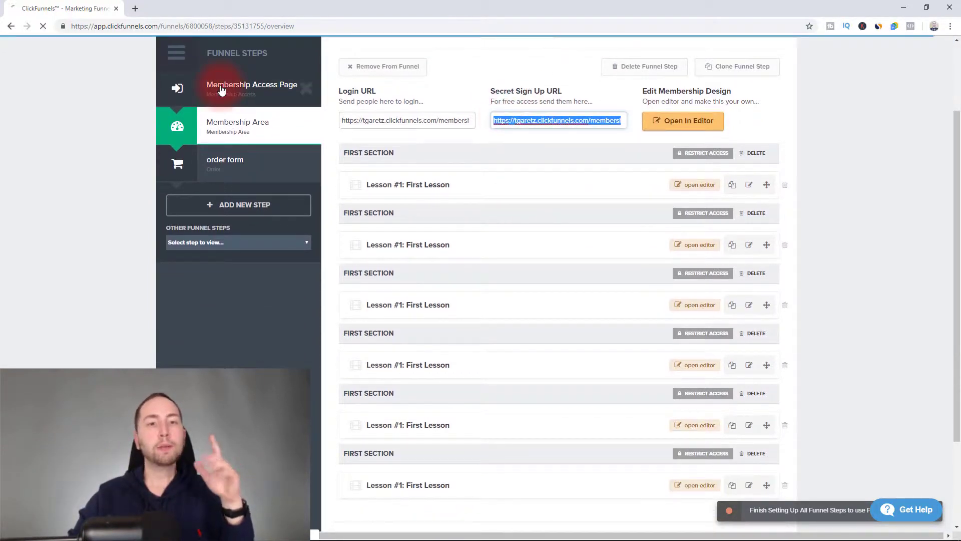
pyautogui.click(223, 90)
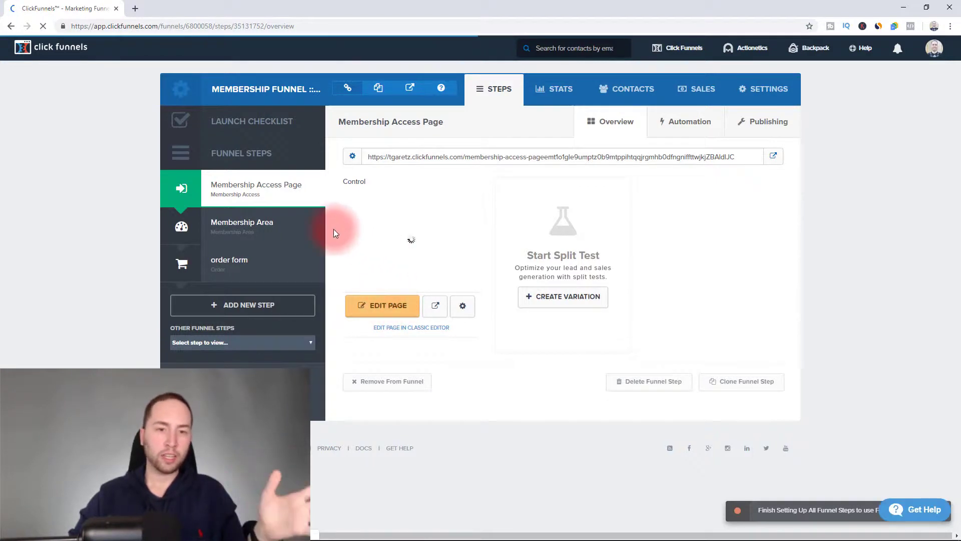
# - Open the Membership Login page and replace the GORDON header logo with an uploaded logo image
pyautogui.click(392, 300)
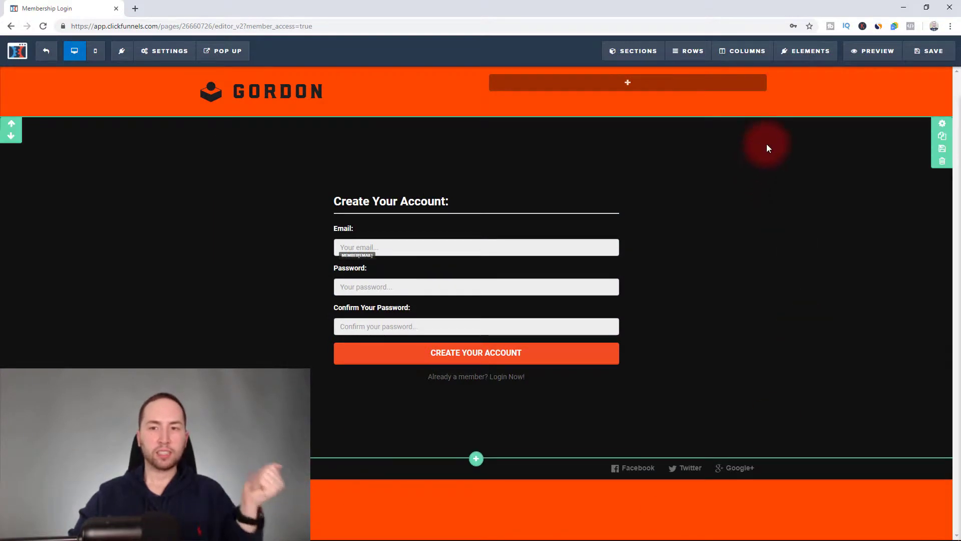
pyautogui.click(844, 99)
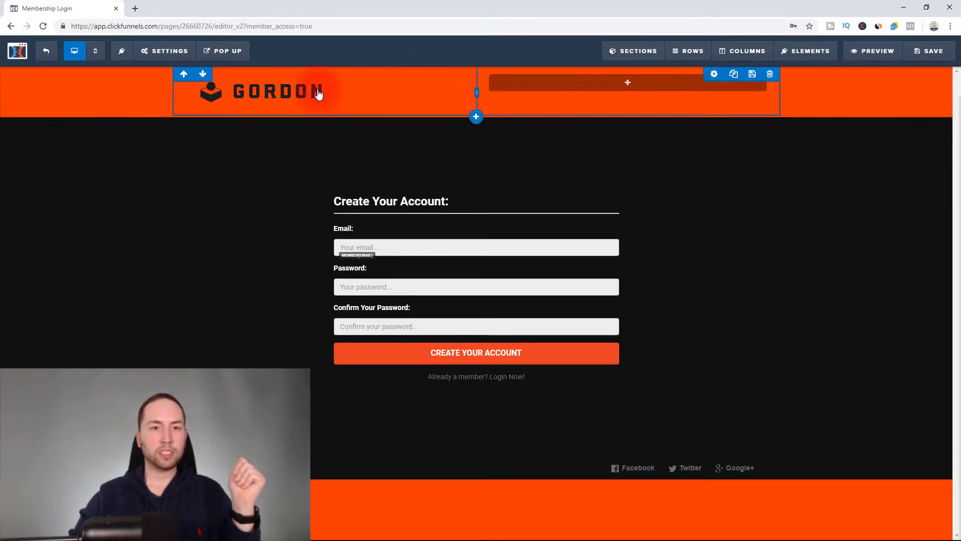
pyautogui.click(209, 111)
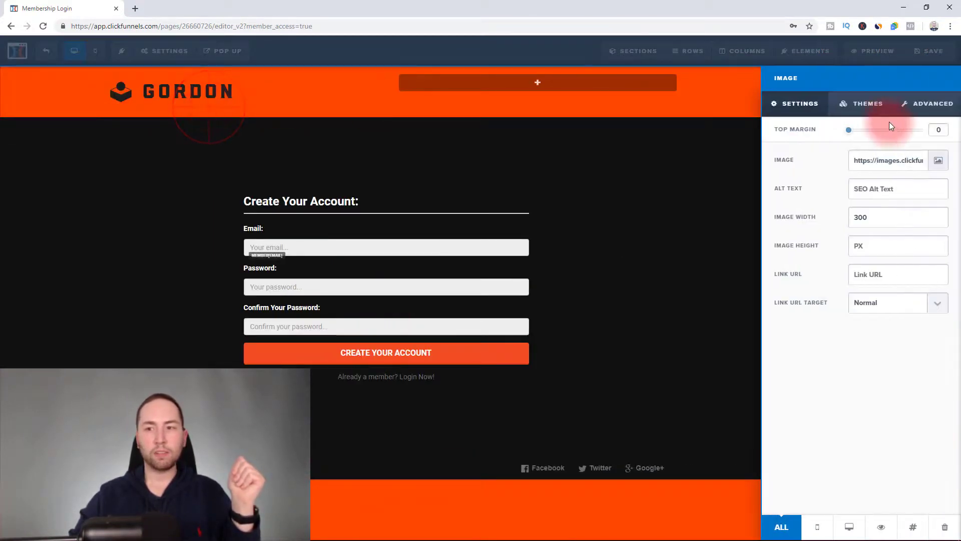
pyautogui.click(938, 161)
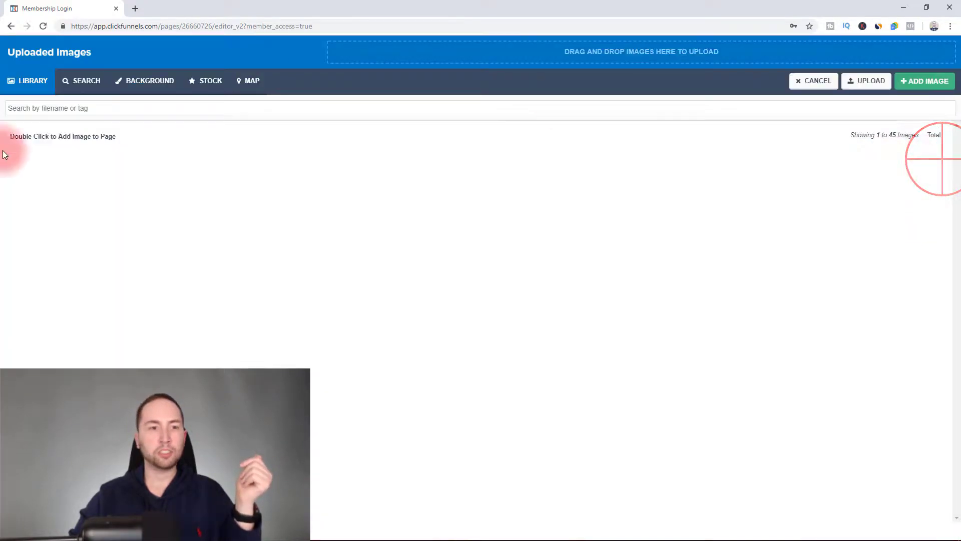
pyautogui.doubleClick(50, 196)
pyautogui.click(283, 101)
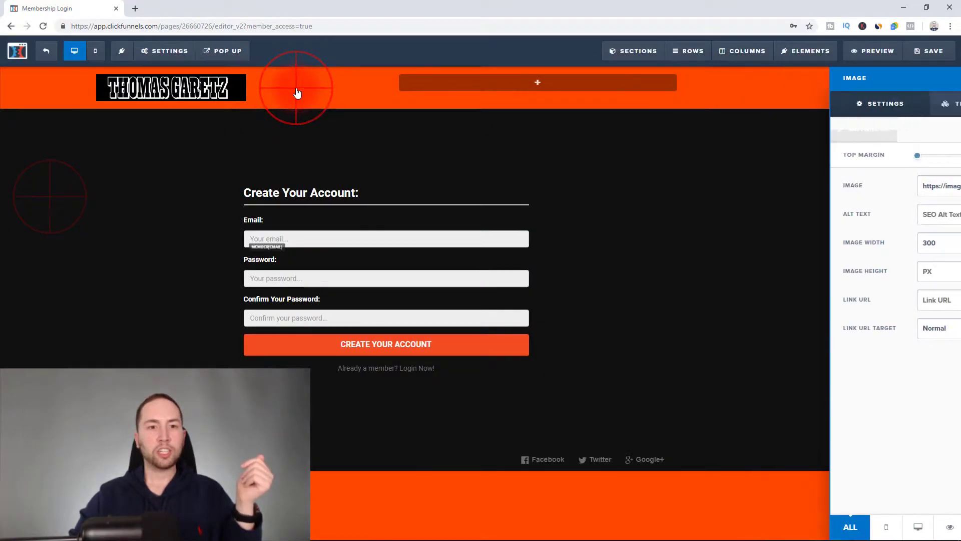
# - Bring up the header section's background colour choices
pyautogui.click(124, 86)
pyautogui.click(934, 76)
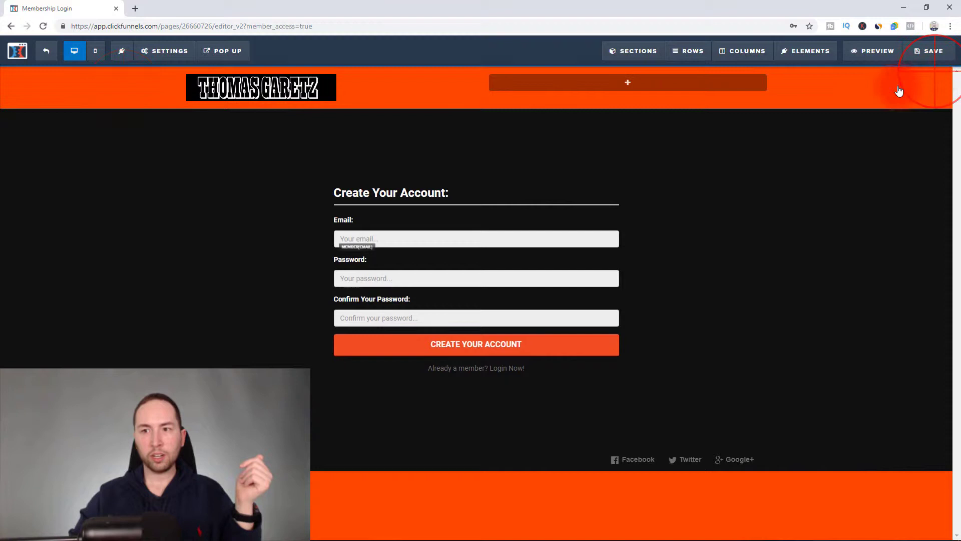
pyautogui.click(897, 292)
# - Make the header background near-black and insert a navigation menu beside the logo
pyautogui.click(827, 380)
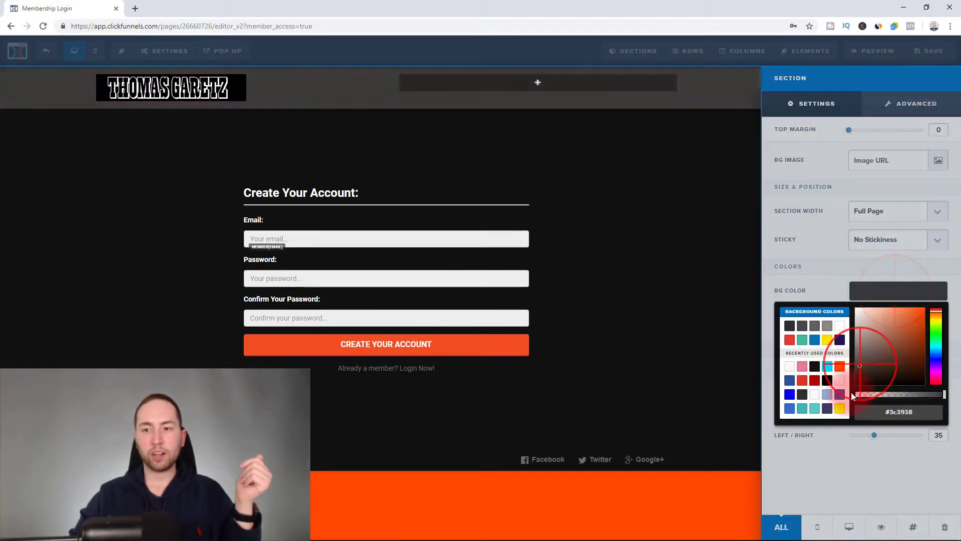
pyautogui.click(716, 250)
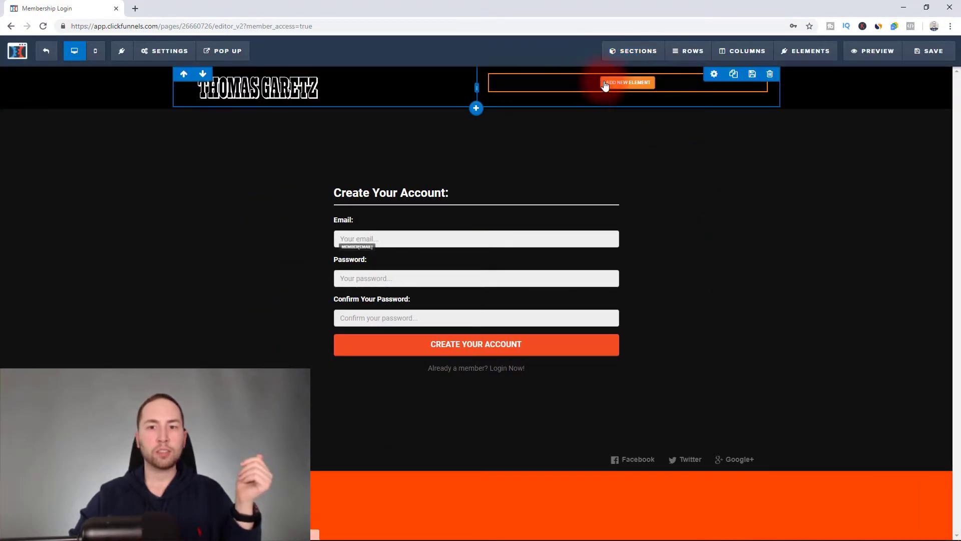
pyautogui.click(618, 84)
pyautogui.scroll(-10, 804, 364)
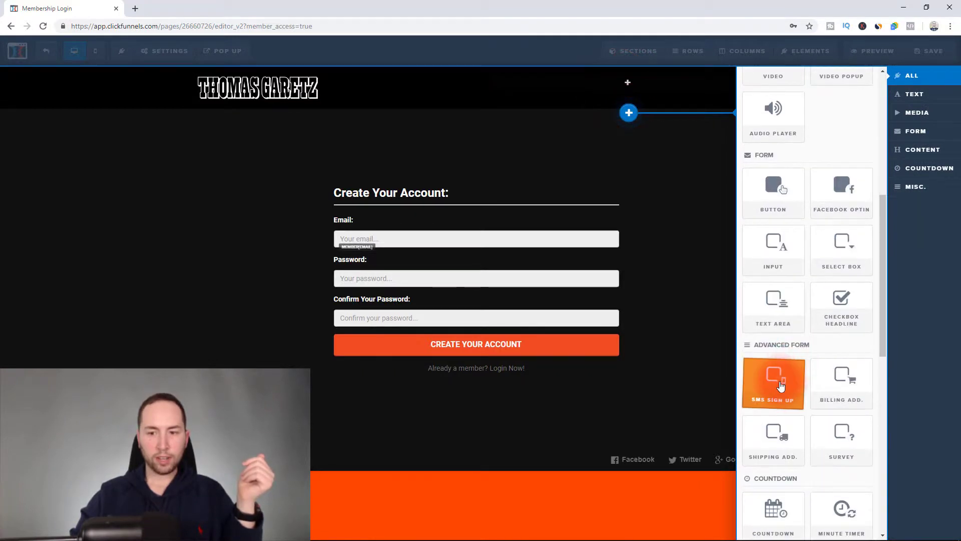
pyautogui.click(777, 351)
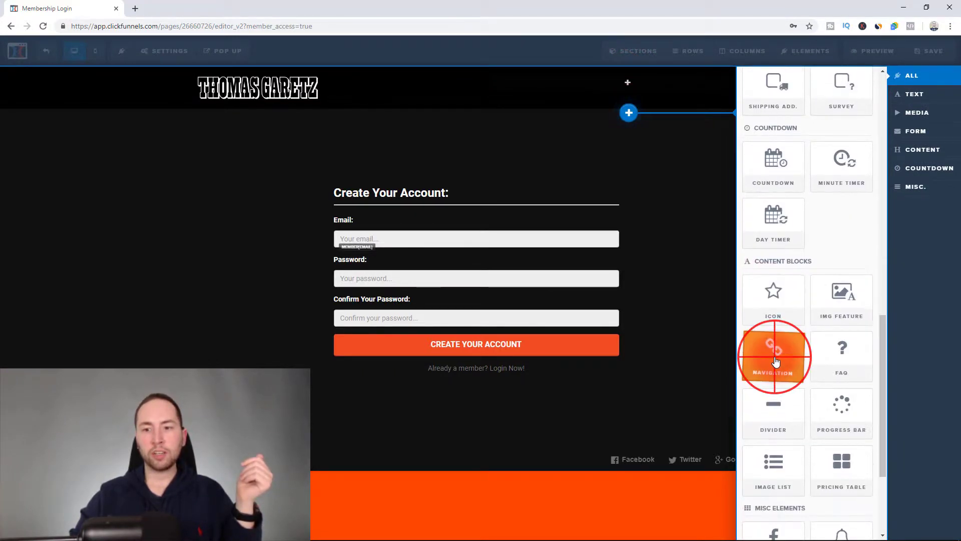
# - Rename the Features navigation link to 'asdasdasda' and exit the page editor
pyautogui.click(597, 83)
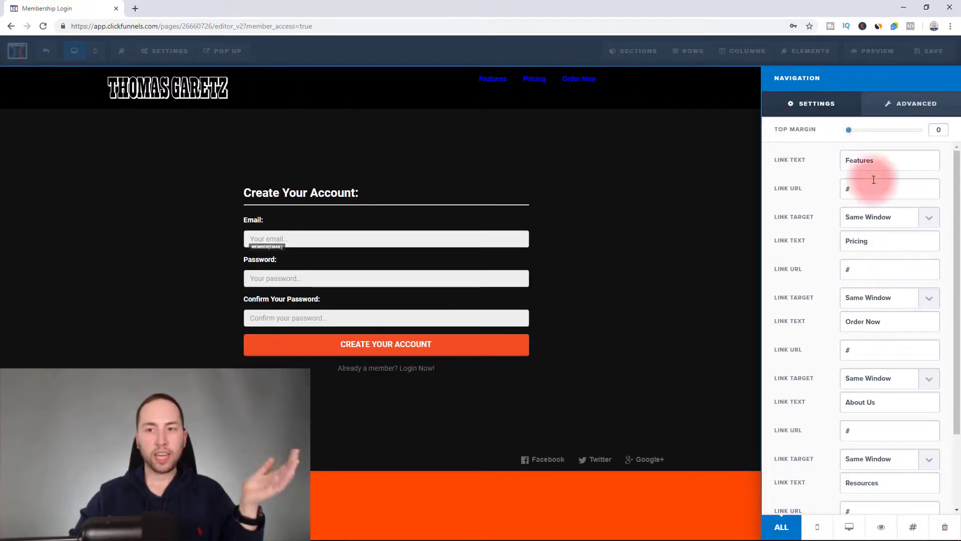
pyautogui.click(876, 161)
pyautogui.hotkey('ctrl', 'a')
pyautogui.write('asdasdasda')
pyautogui.click(630, 161)
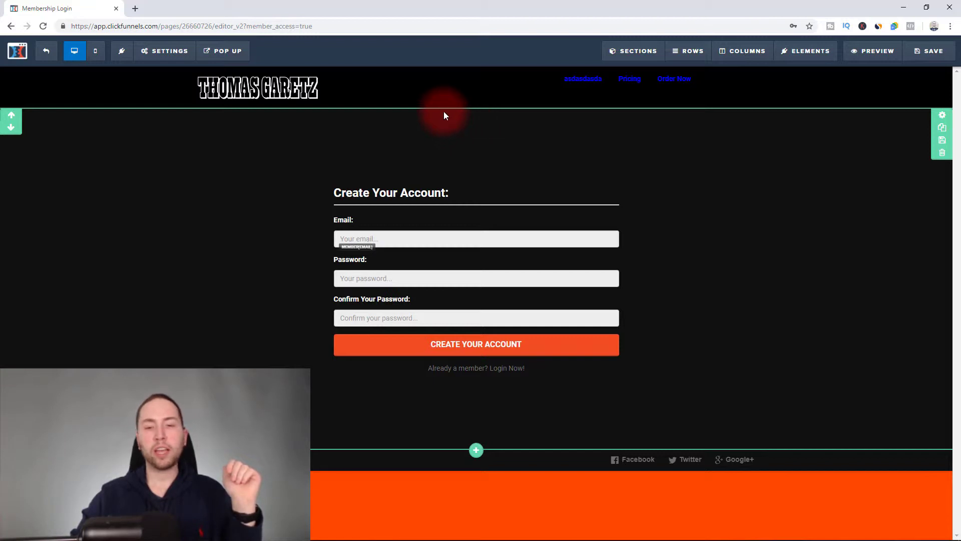
pyautogui.click(46, 50)
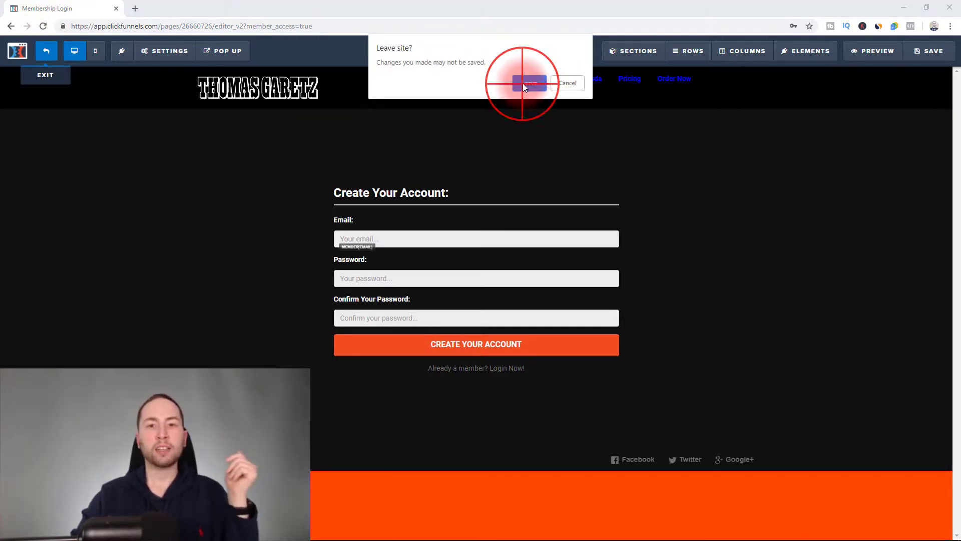
# - Leave the editor without saving and start a new lesson section in the Membership Area step
pyautogui.click(524, 84)
pyautogui.click(293, 222)
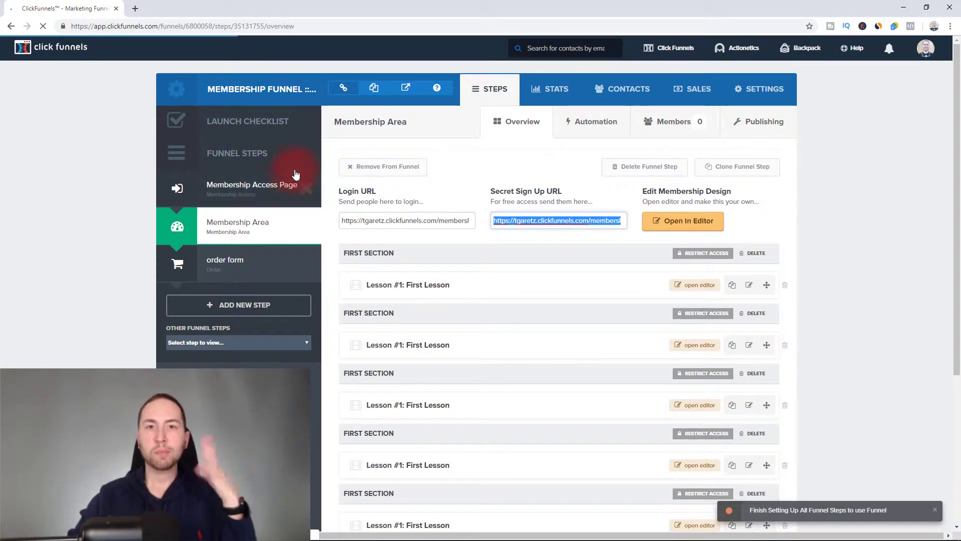
pyautogui.scroll(-4, 738, 199)
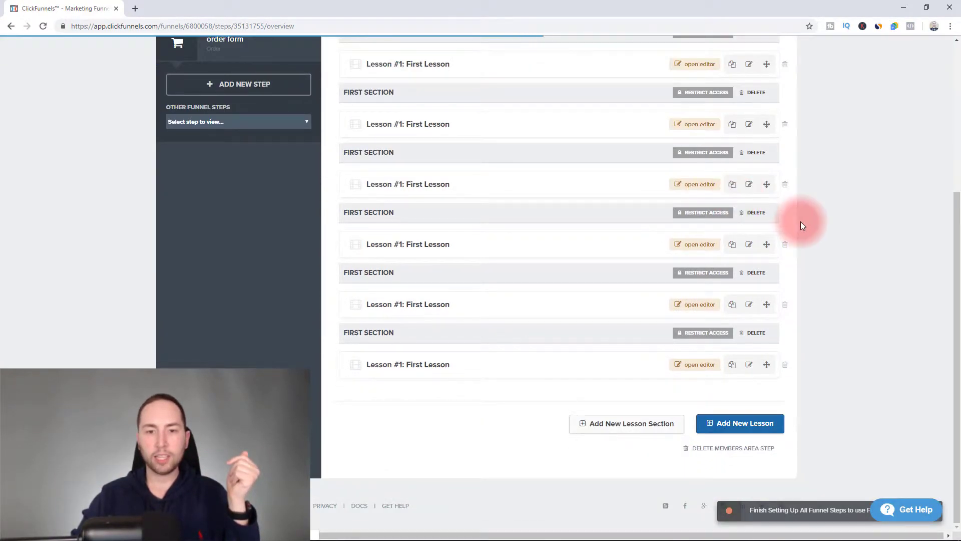
pyautogui.scroll(4, 801, 222)
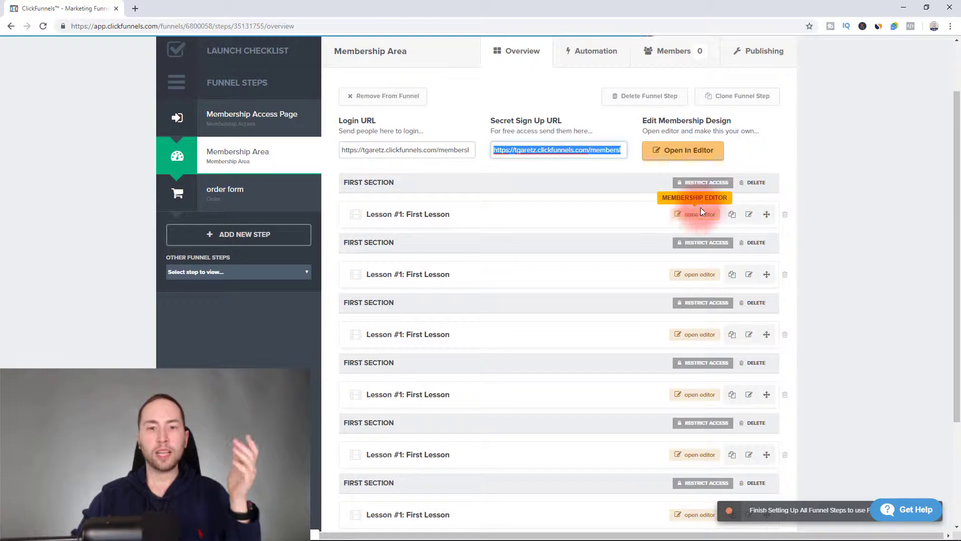
pyautogui.scroll(-3, 701, 207)
pyautogui.scroll(2, 696, 275)
pyautogui.scroll(-2, 696, 270)
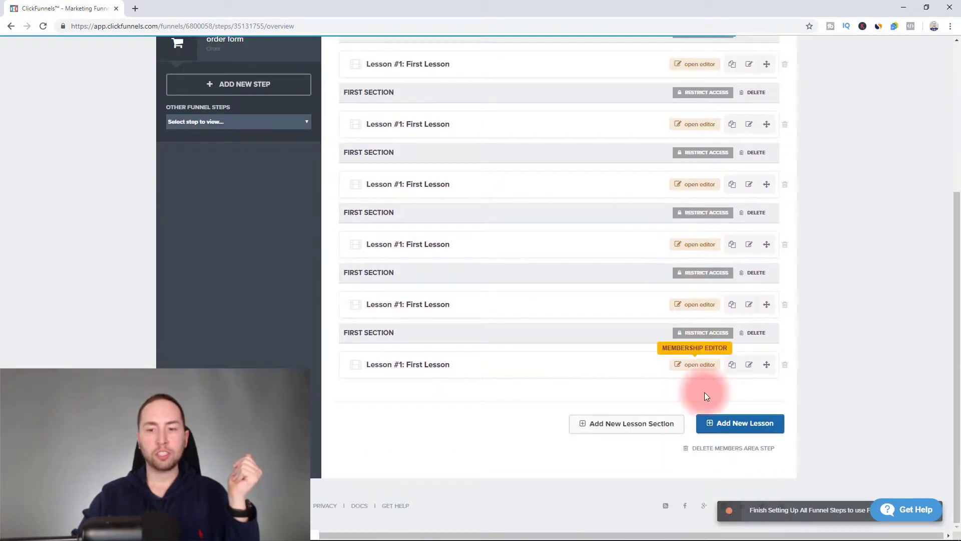
pyautogui.click(613, 423)
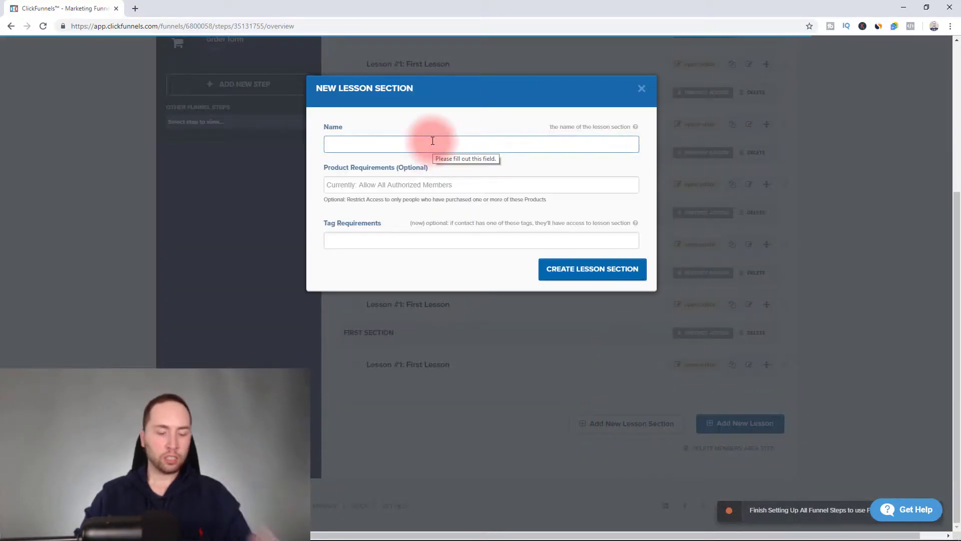
# - Create the 'this is your awesome course section' section requiring the 'this is your awesome course' product
pyautogui.write('this is your aw')
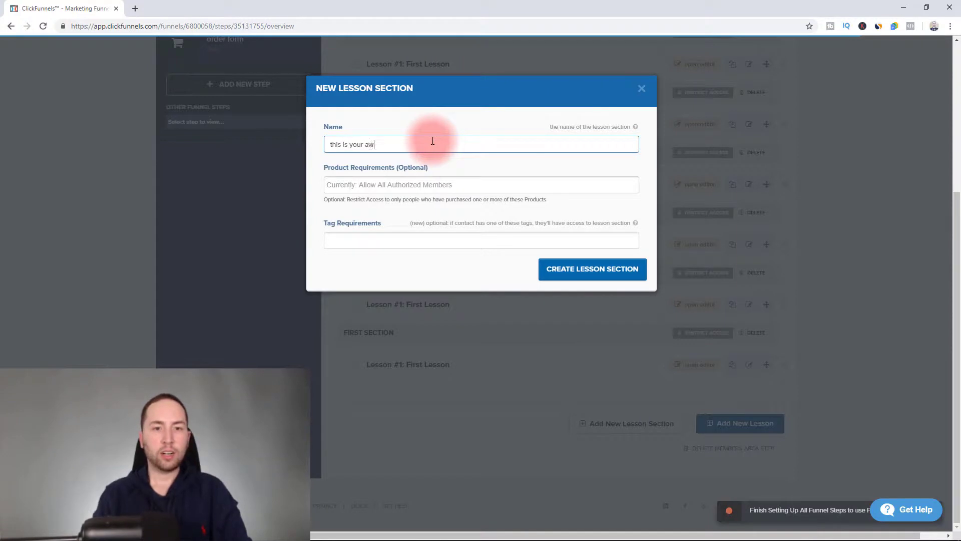
pyautogui.write('esome course sectio')
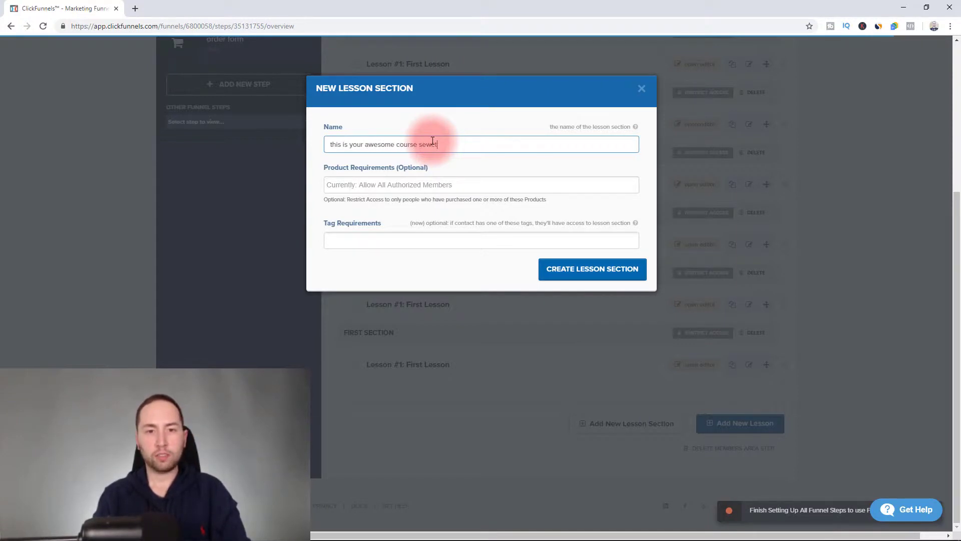
pyautogui.write('n')
pyautogui.press('Tab')
pyautogui.click(379, 185)
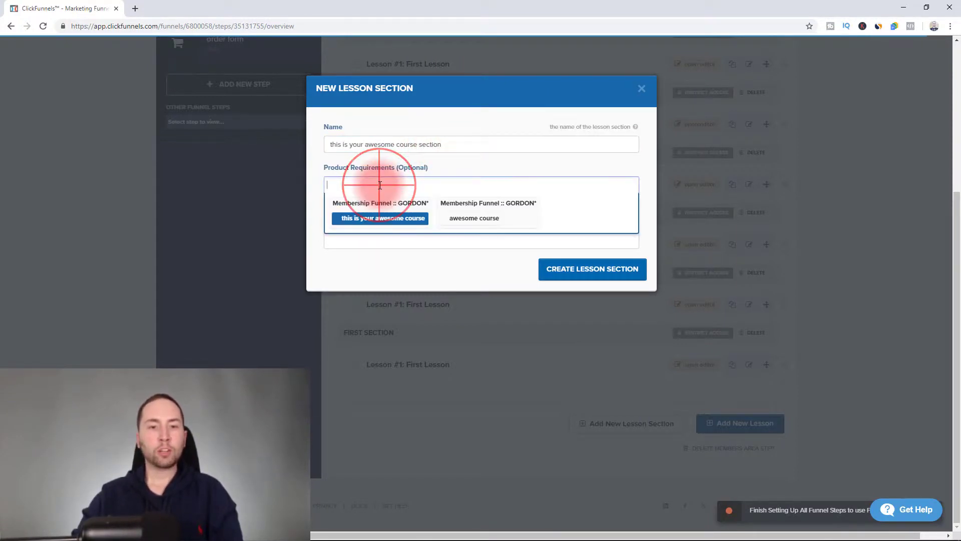
pyautogui.click(373, 216)
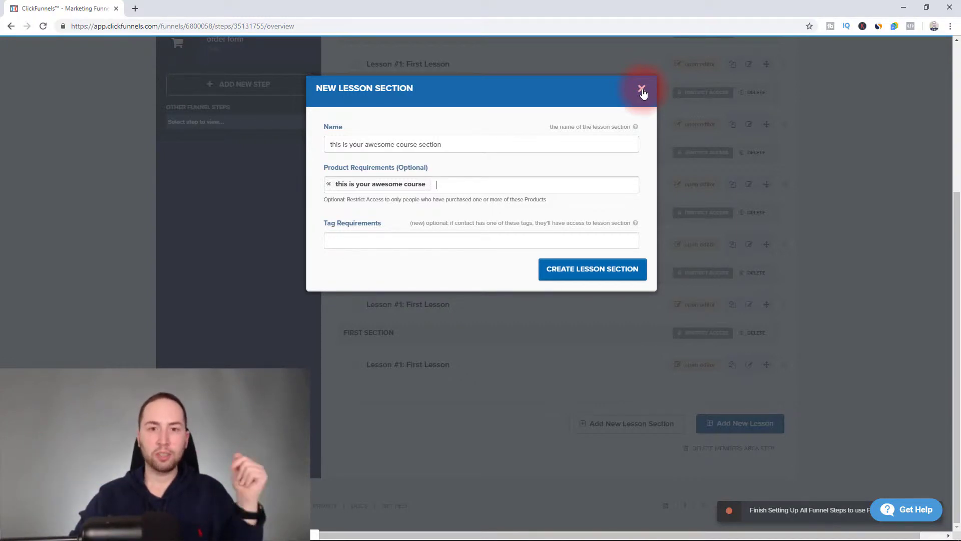
pyautogui.click(582, 281)
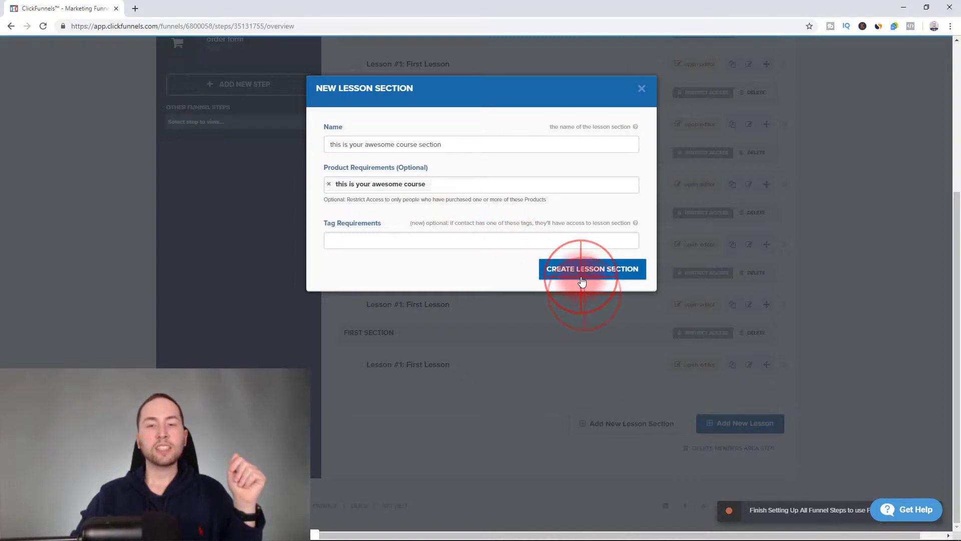
pyautogui.scroll(-1, 678, 392)
pyautogui.click(749, 422)
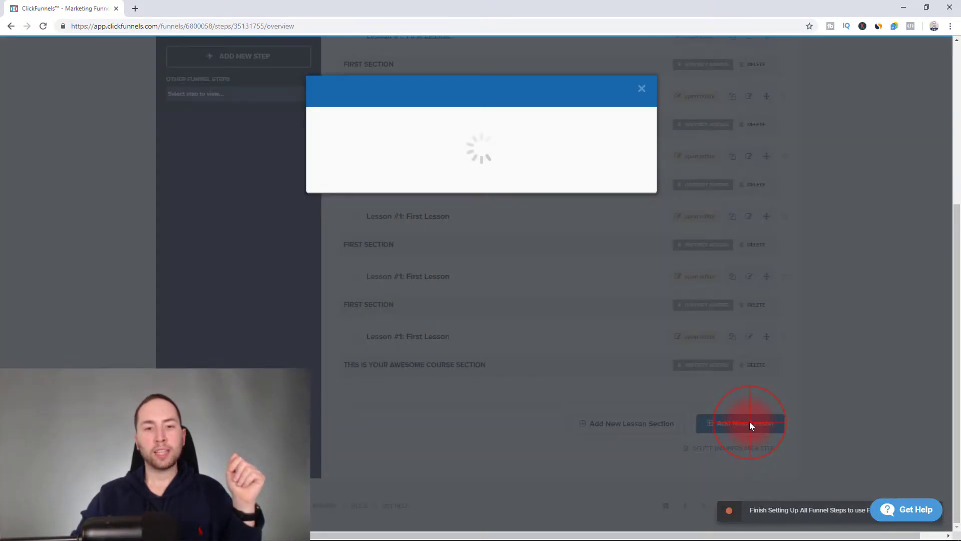
# - Create 'lesson 1' in the awesome course section using the Video Lesson template
pyautogui.click(422, 144)
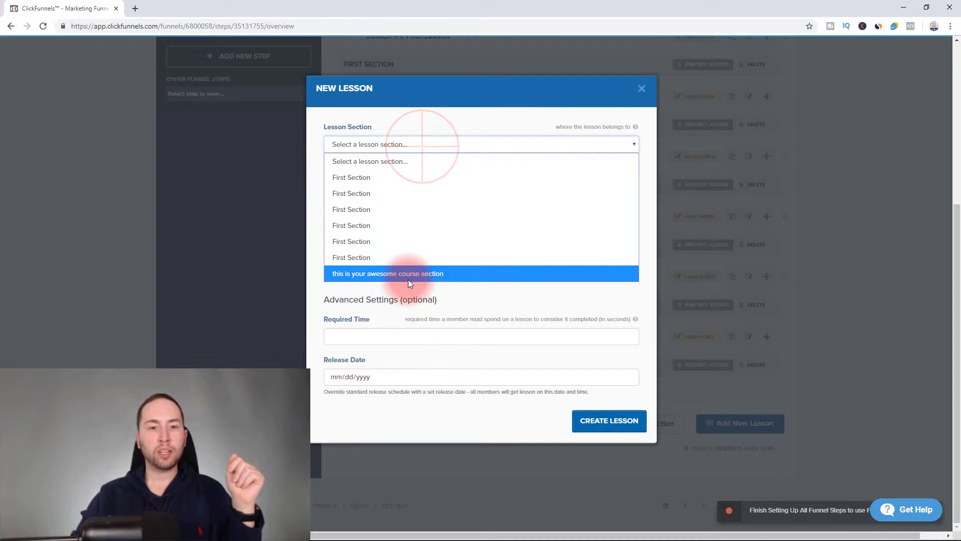
pyautogui.click(408, 279)
pyautogui.click(410, 189)
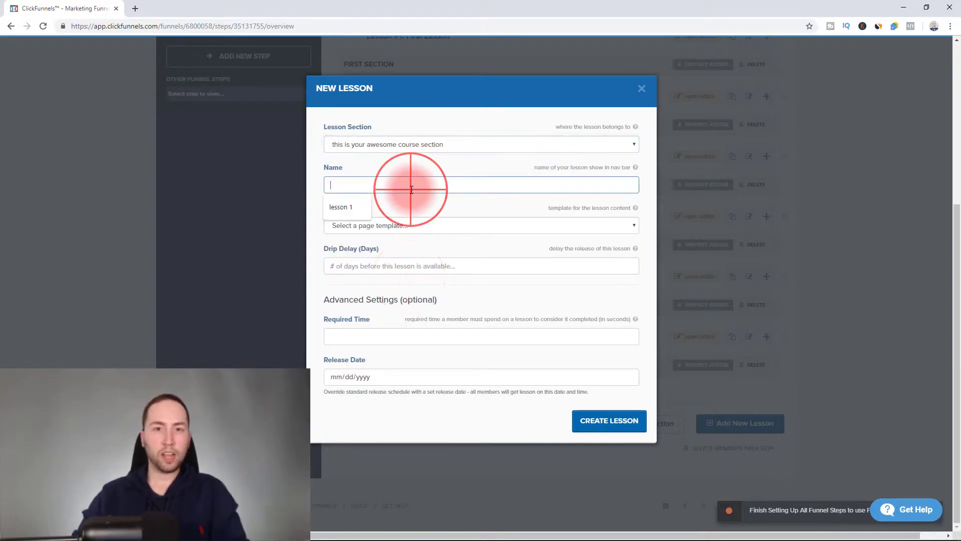
pyautogui.click(351, 207)
pyautogui.click(366, 224)
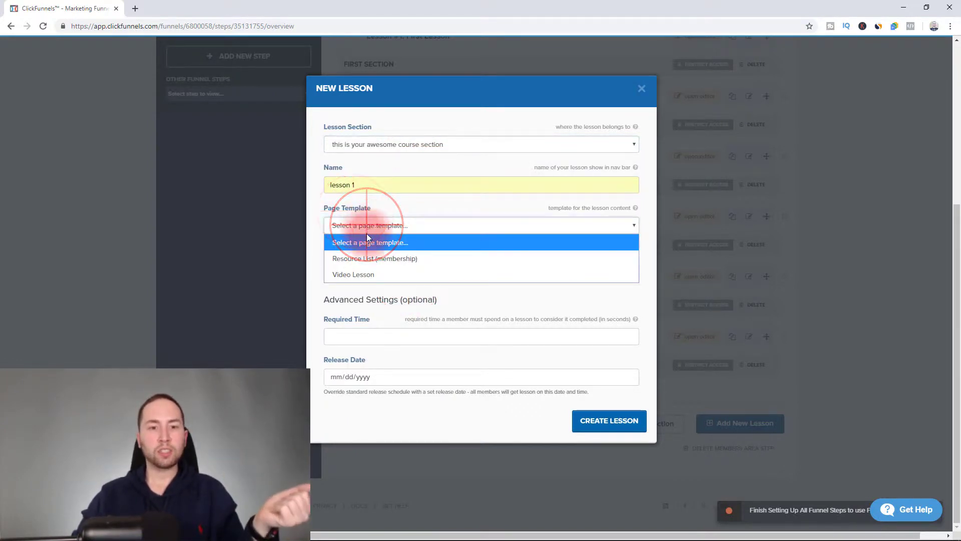
pyautogui.click(368, 275)
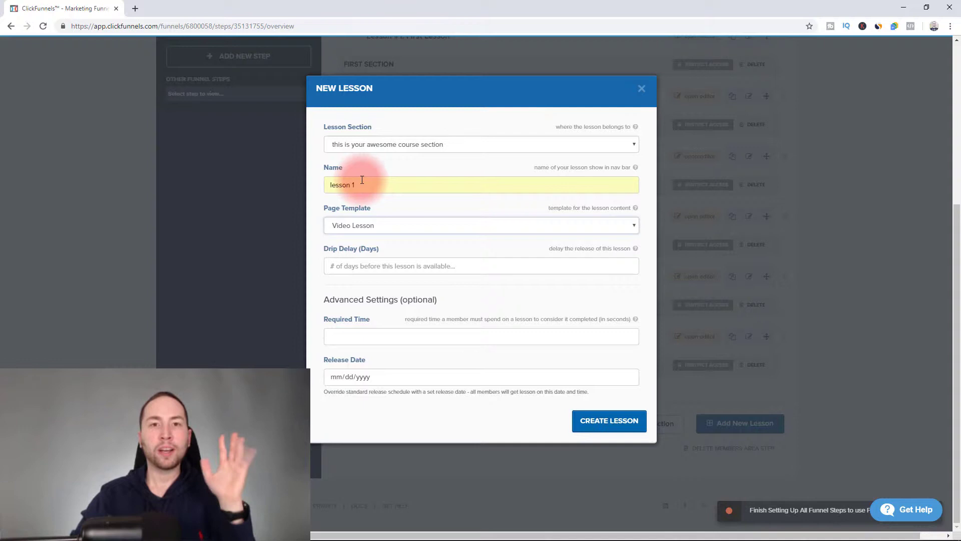
pyautogui.click(361, 321)
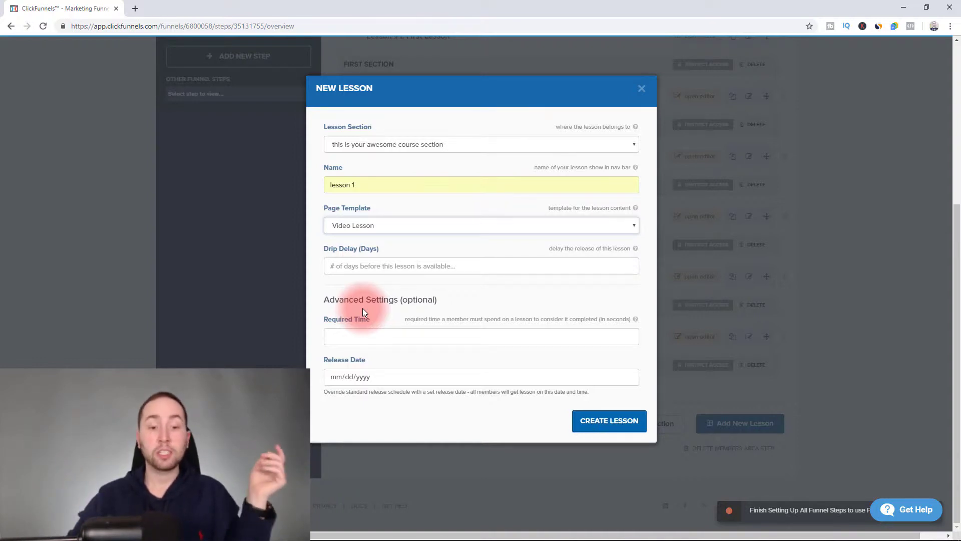
pyautogui.click(590, 420)
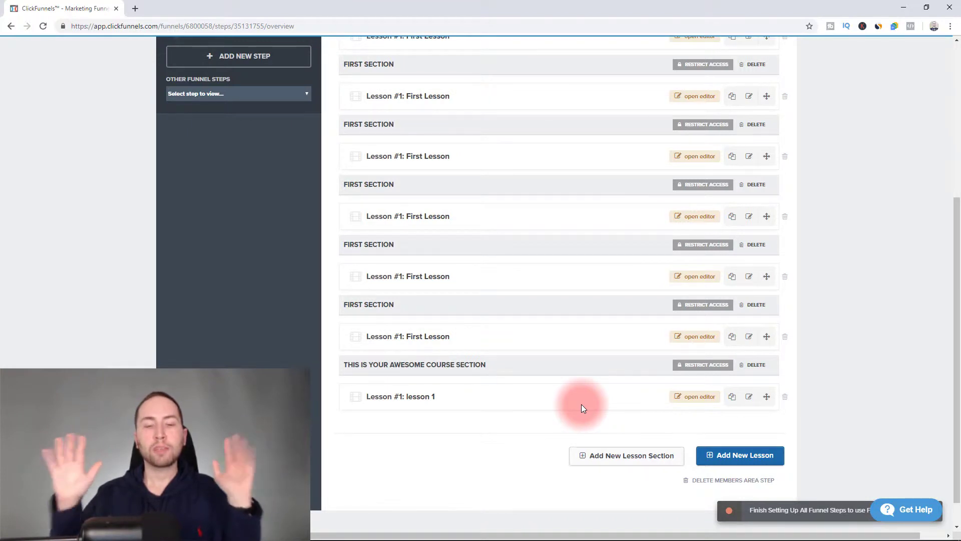
# - Open lesson 1 in the editor, reposition the video, and delete the downloads row
pyautogui.click(710, 403)
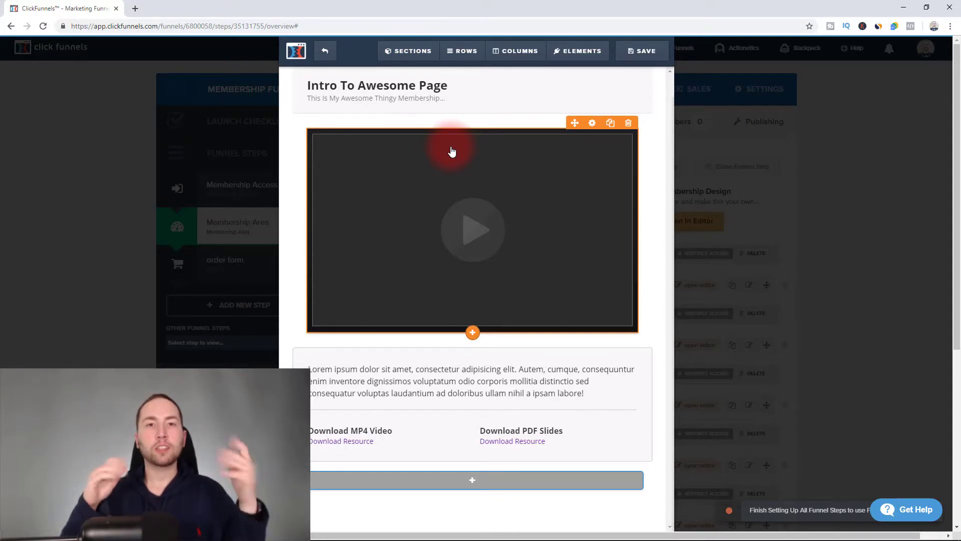
pyautogui.moveTo(468, 242); pyautogui.dragTo(468, 200)
pyautogui.click(523, 145)
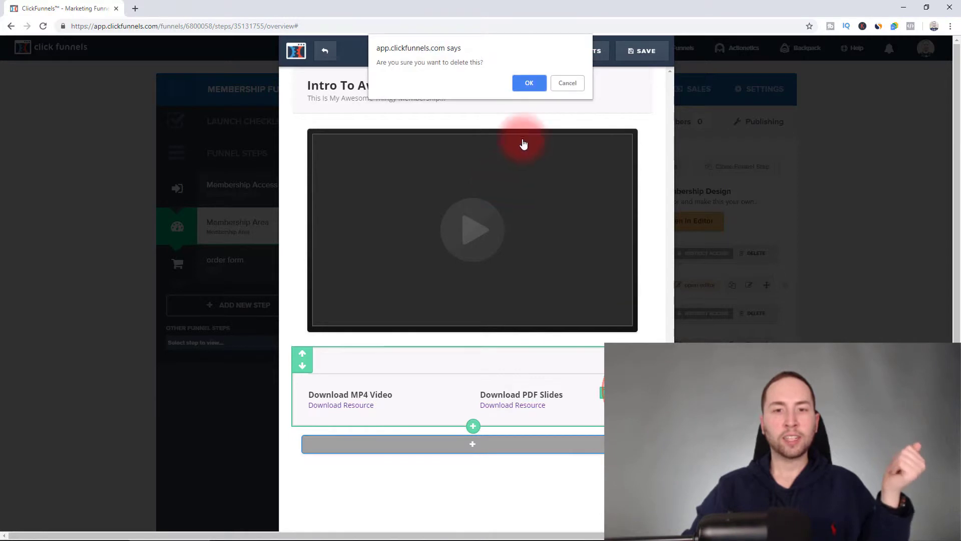
pyautogui.click(529, 83)
# - Add a one-column row with a paragraph and divider under the video, plus an empty row
pyautogui.click(457, 370)
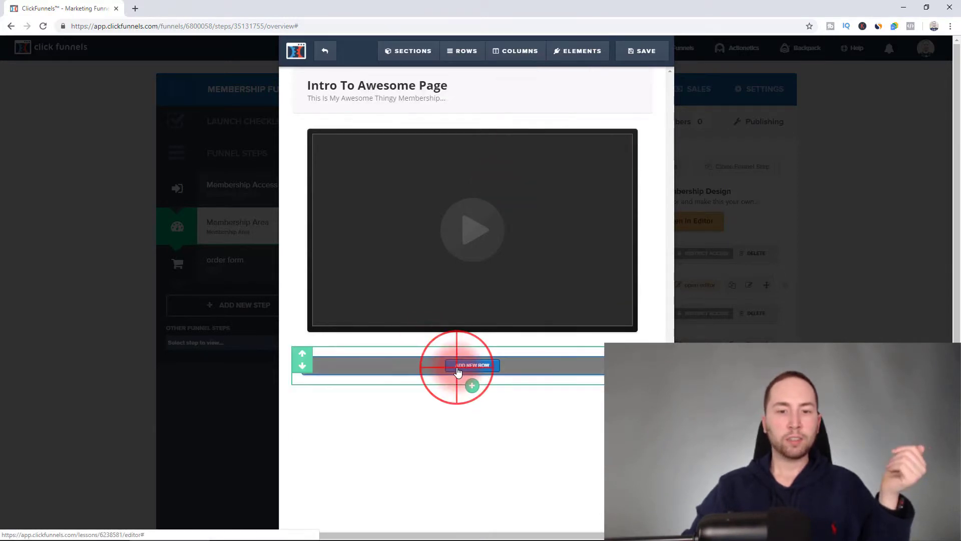
pyautogui.click(505, 104)
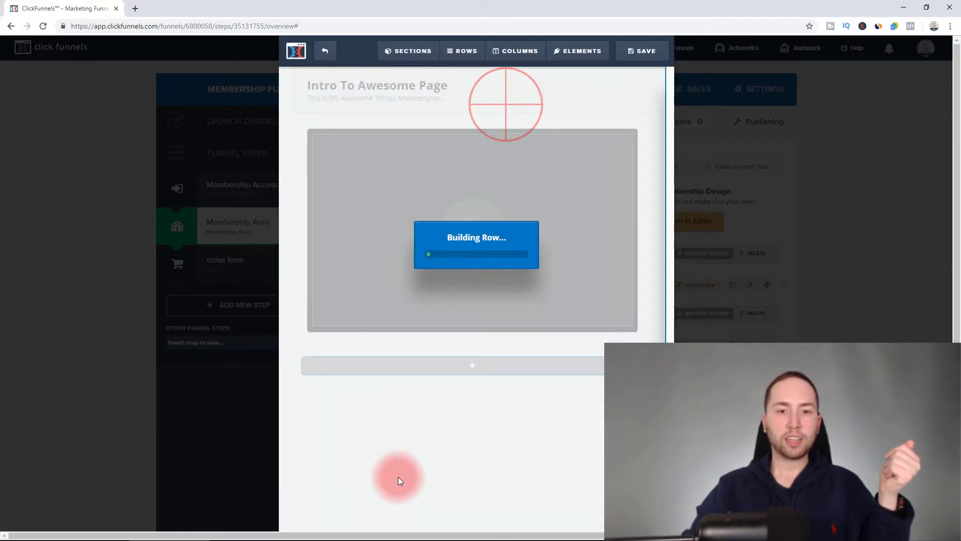
pyautogui.click(475, 371)
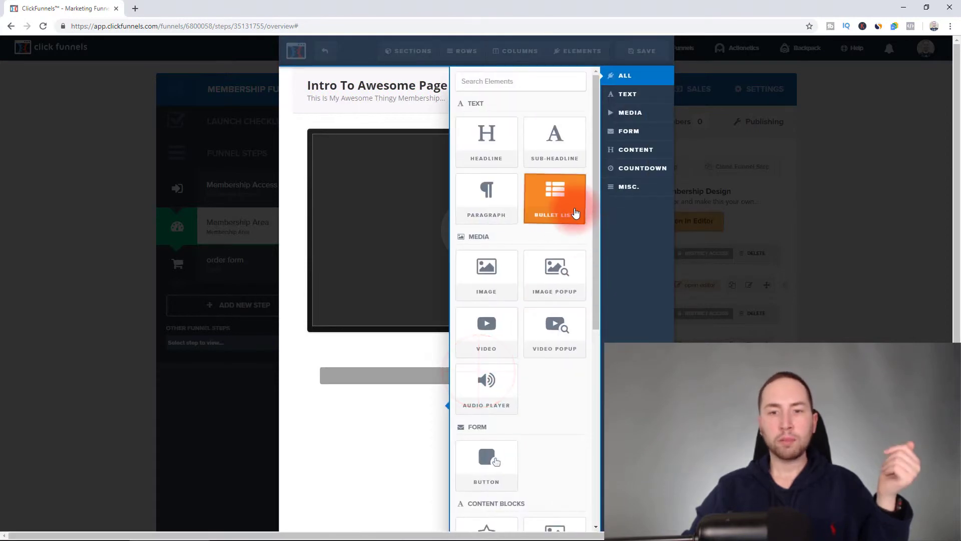
pyautogui.click(491, 199)
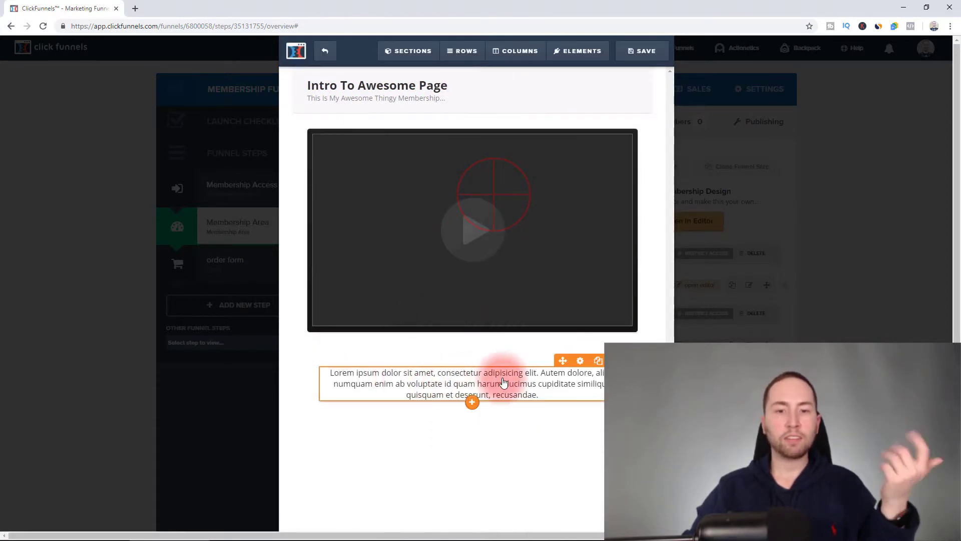
pyautogui.click(472, 423)
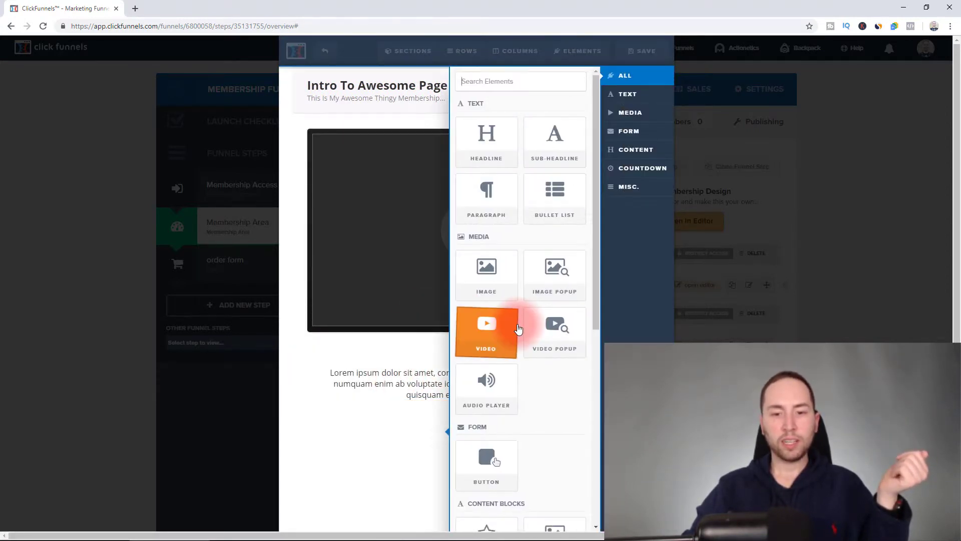
pyautogui.scroll(-7, 518, 328)
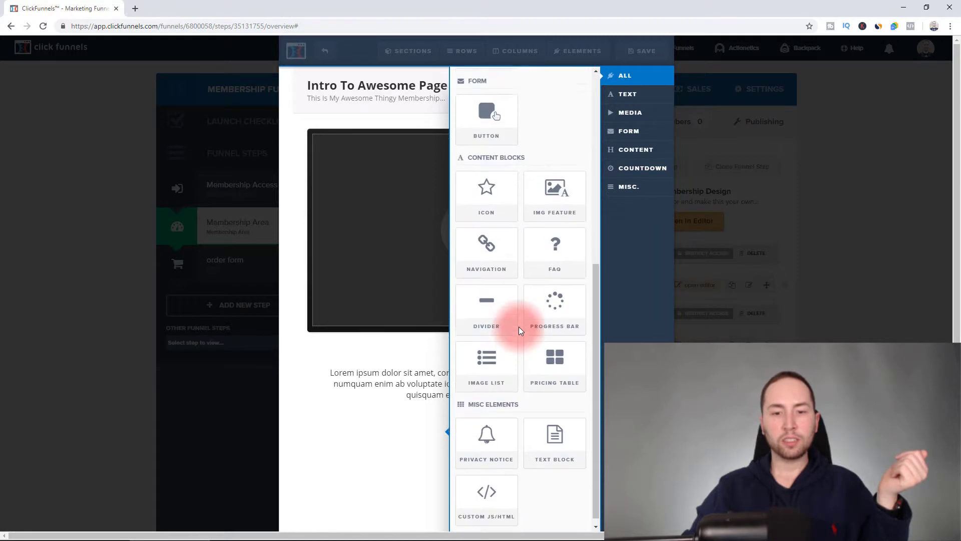
pyautogui.click(493, 300)
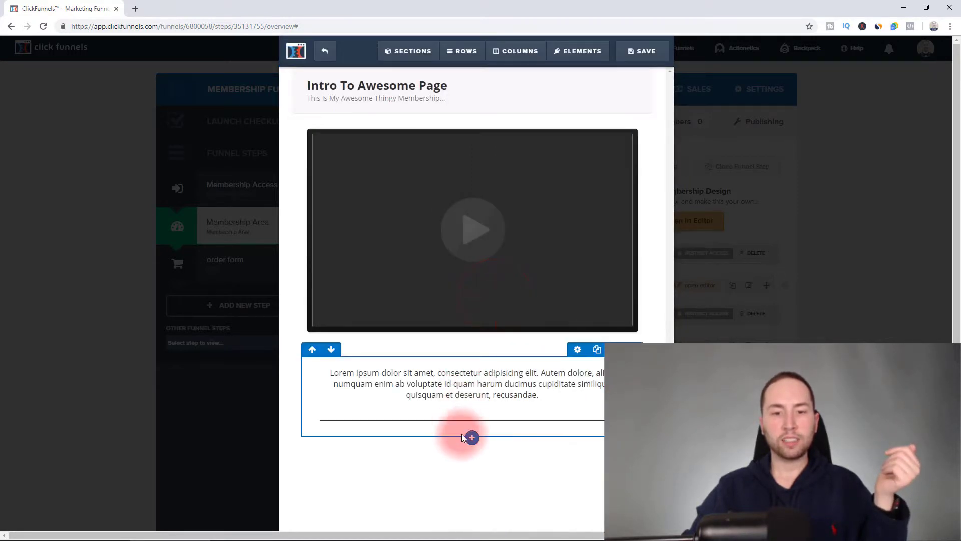
pyautogui.click(471, 436)
pyautogui.click(520, 260)
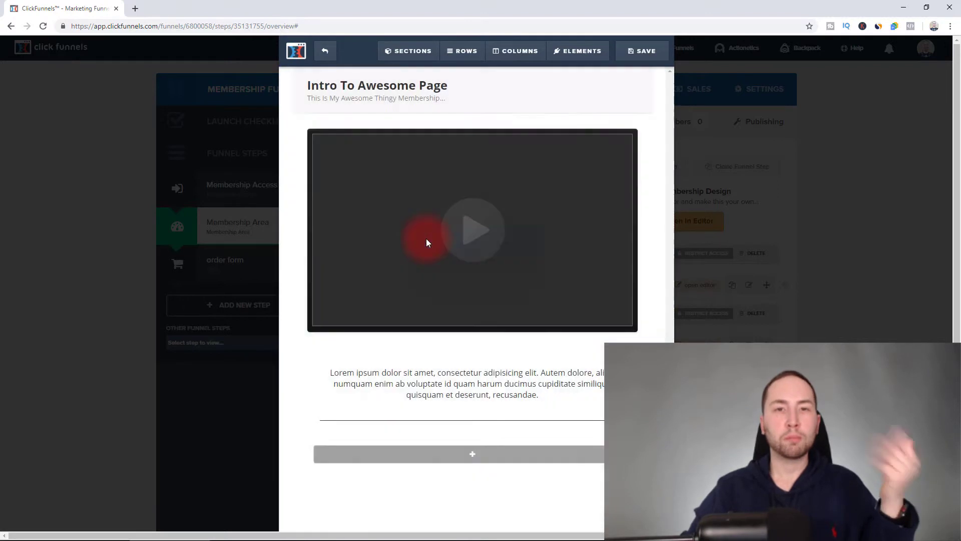
pyautogui.click(469, 194)
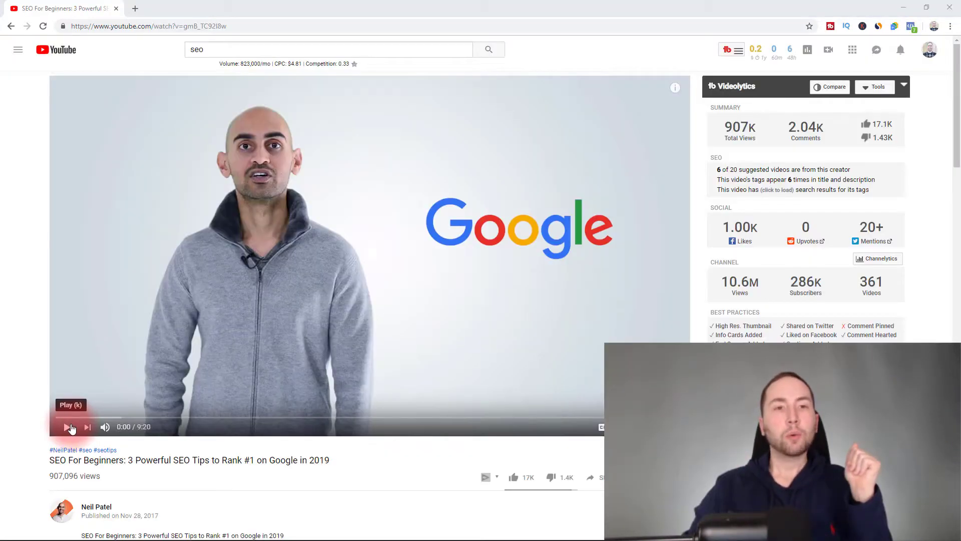
# - Set lesson 1's video to the copied YouTube URL, save, and return to the funnel overview
pyautogui.click(186, 26)
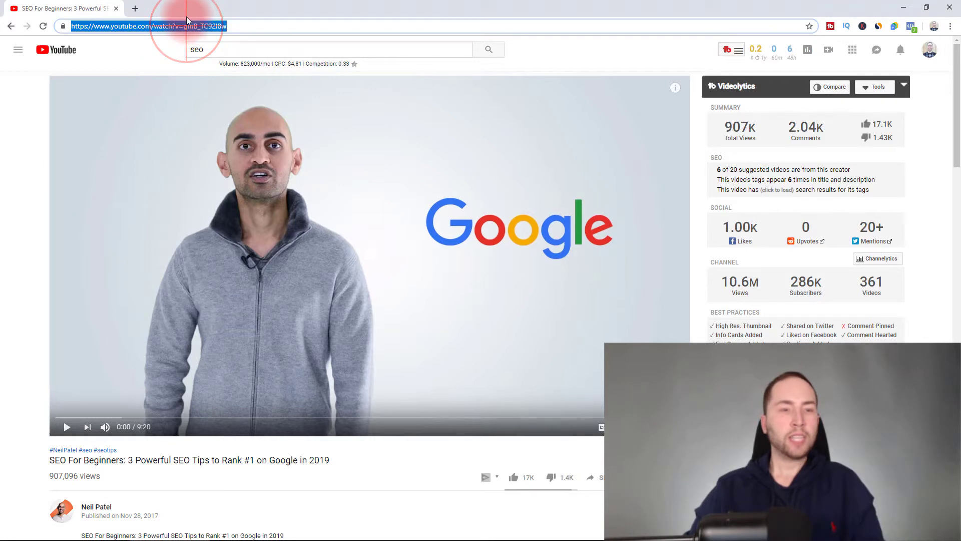
pyautogui.hotkey('alt', 'Tab')
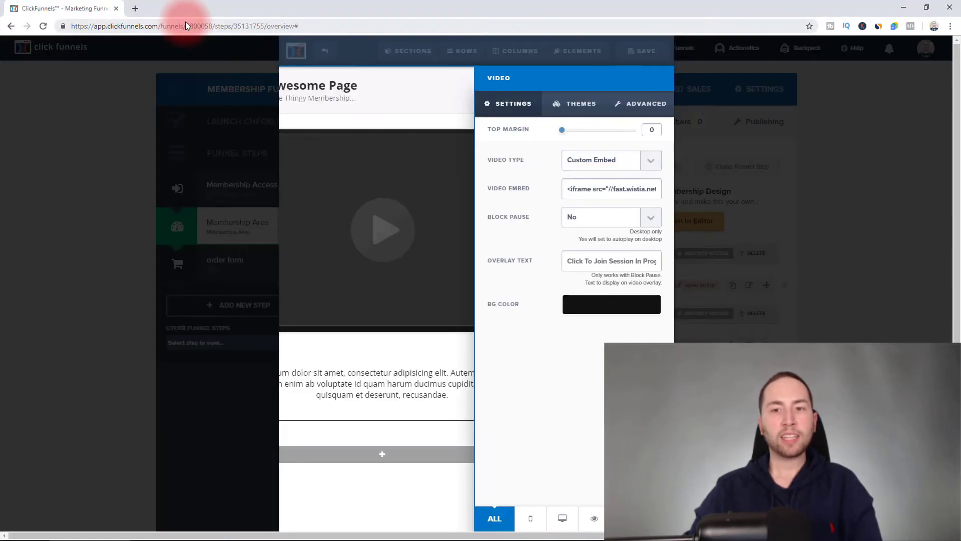
pyautogui.click(621, 160)
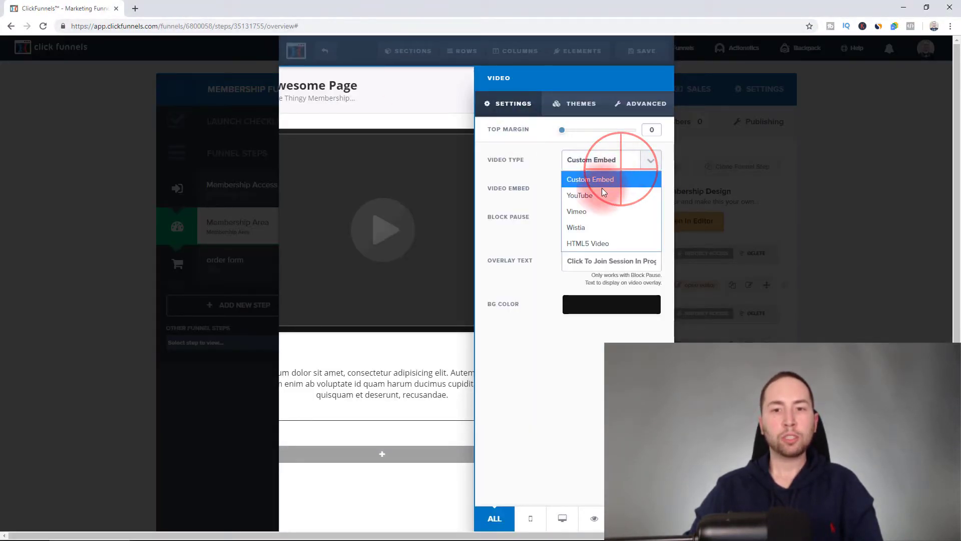
pyautogui.click(591, 195)
pyautogui.click(590, 189)
pyautogui.write('https://www.youtube.com/watch?v=gmB_TC92I8w')
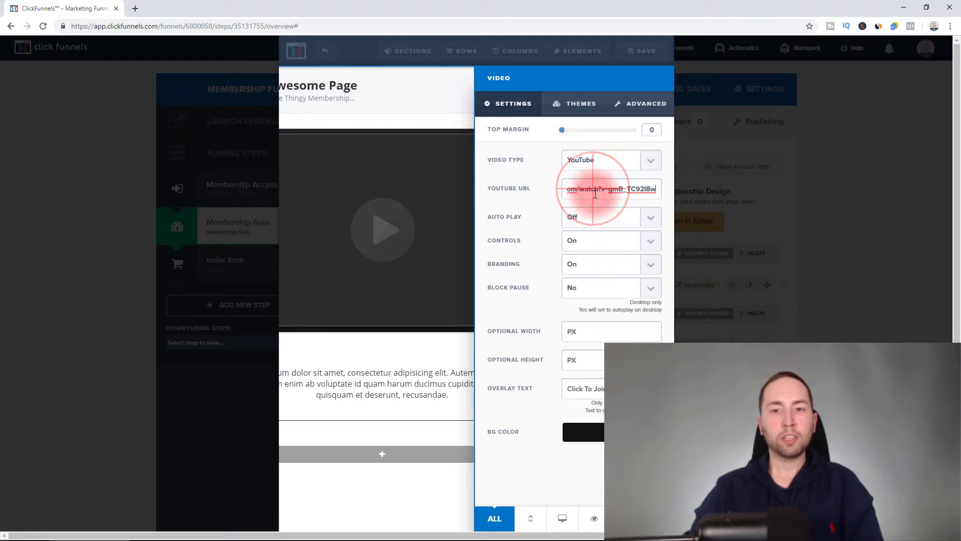
pyautogui.click(717, 79)
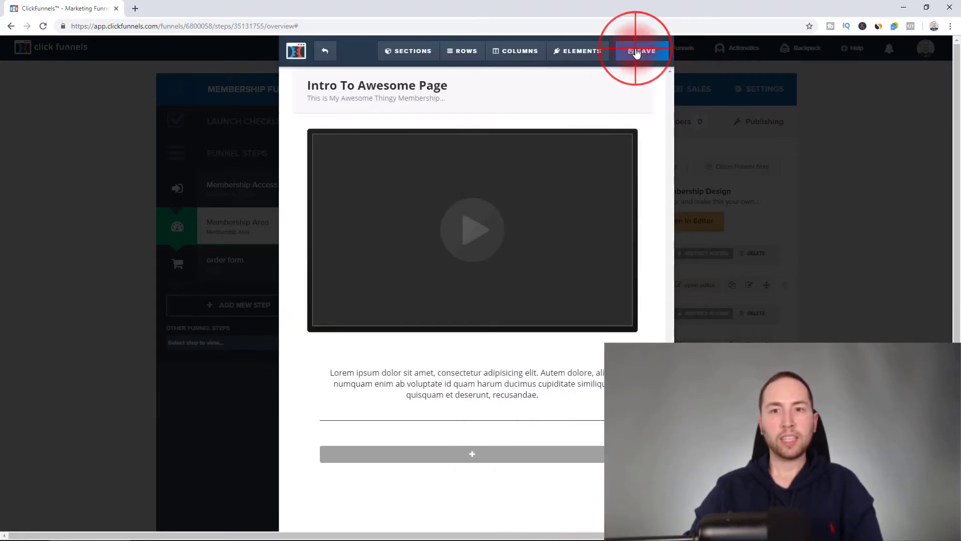
pyautogui.click(325, 50)
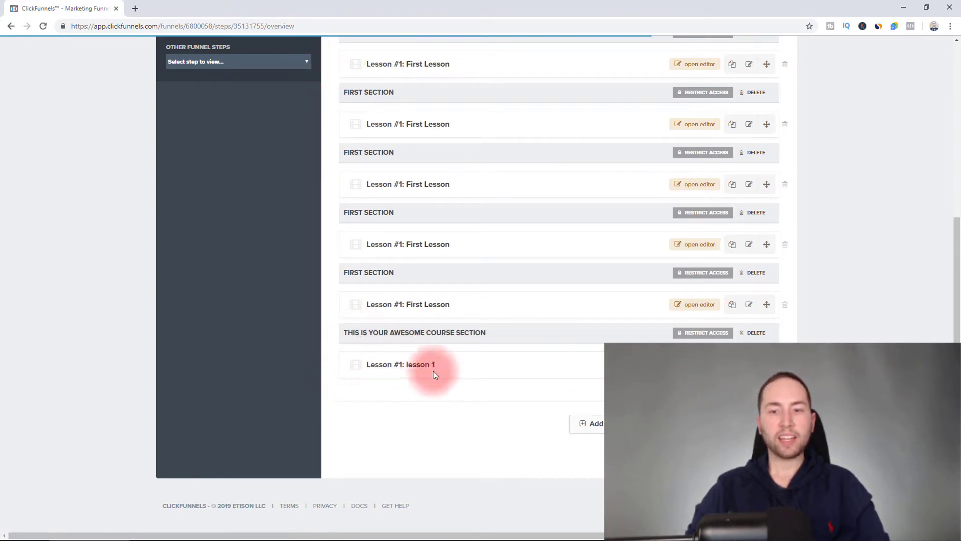
# - Preview the members area, play lesson 1's YouTube video, and return to the editor tab
pyautogui.scroll(6, 506, 368)
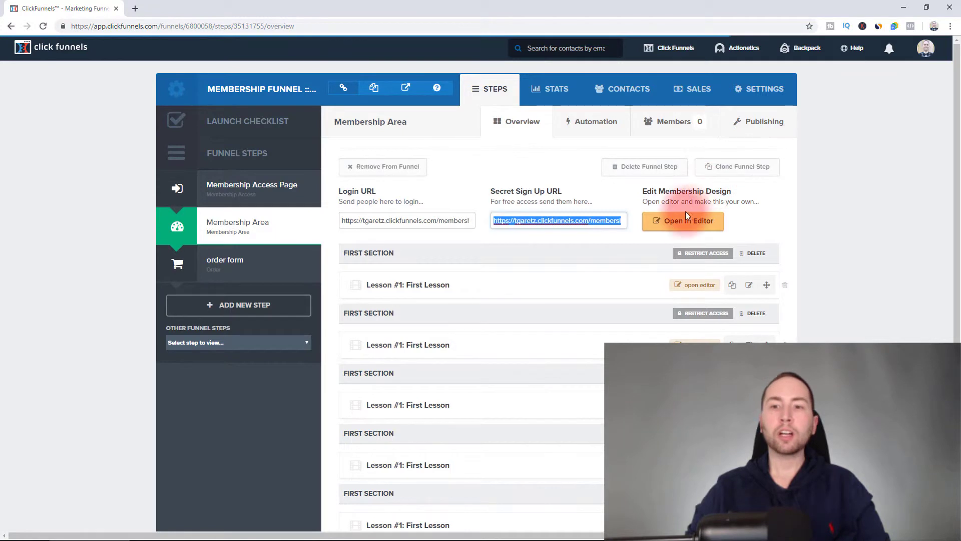
pyautogui.click(687, 224)
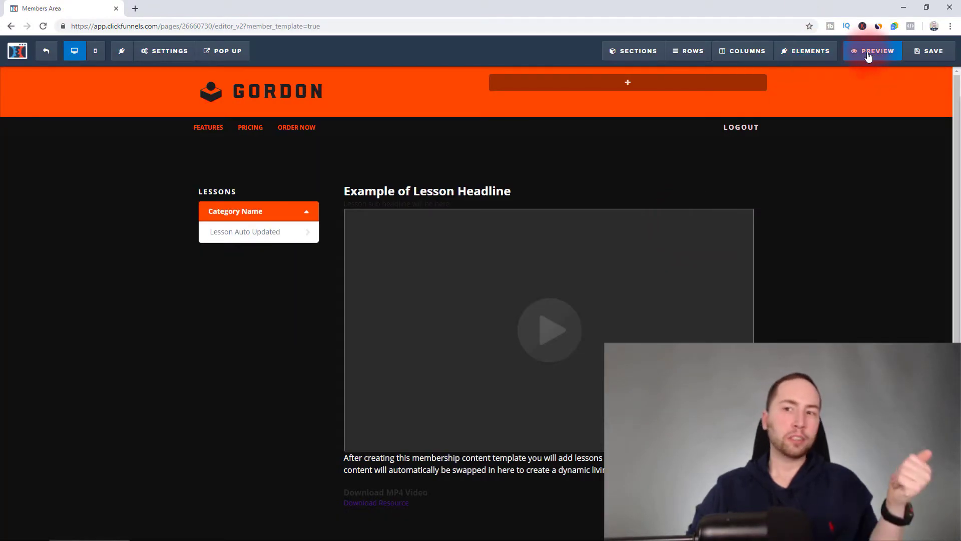
pyautogui.click(869, 59)
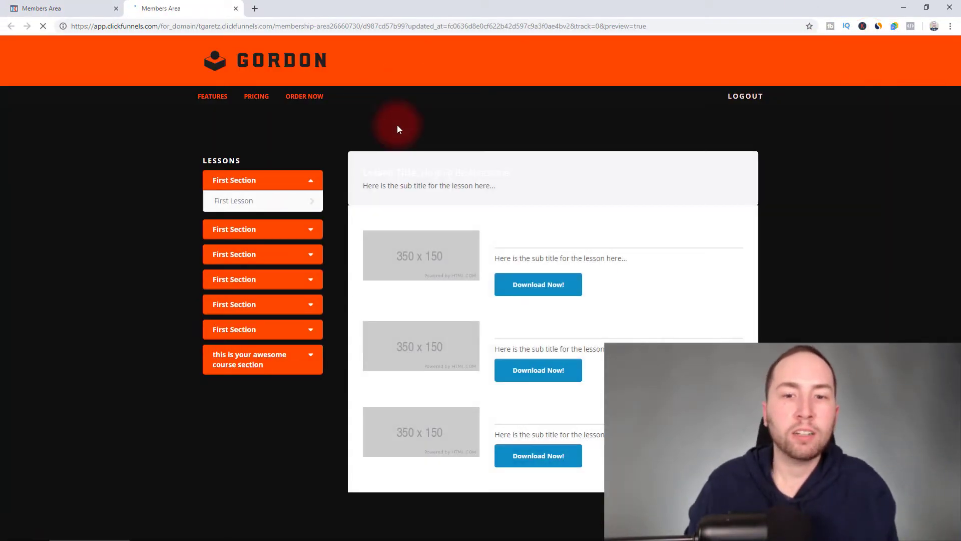
pyautogui.click(235, 507)
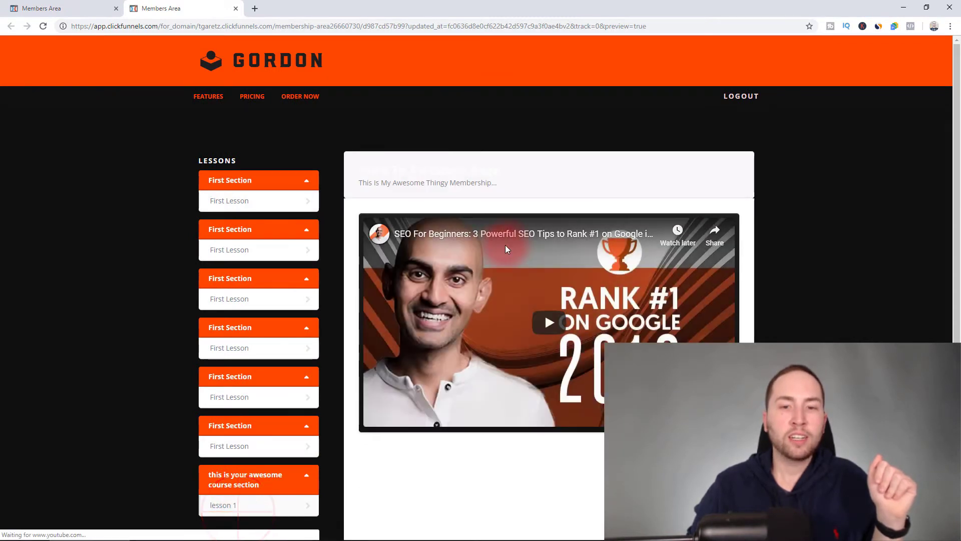
pyautogui.scroll(-1, 509, 245)
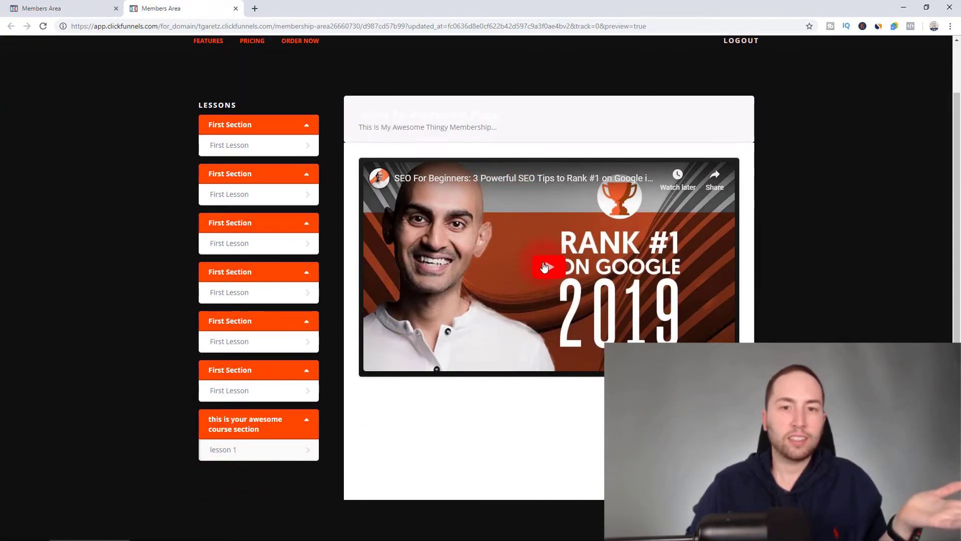
pyautogui.click(425, 415)
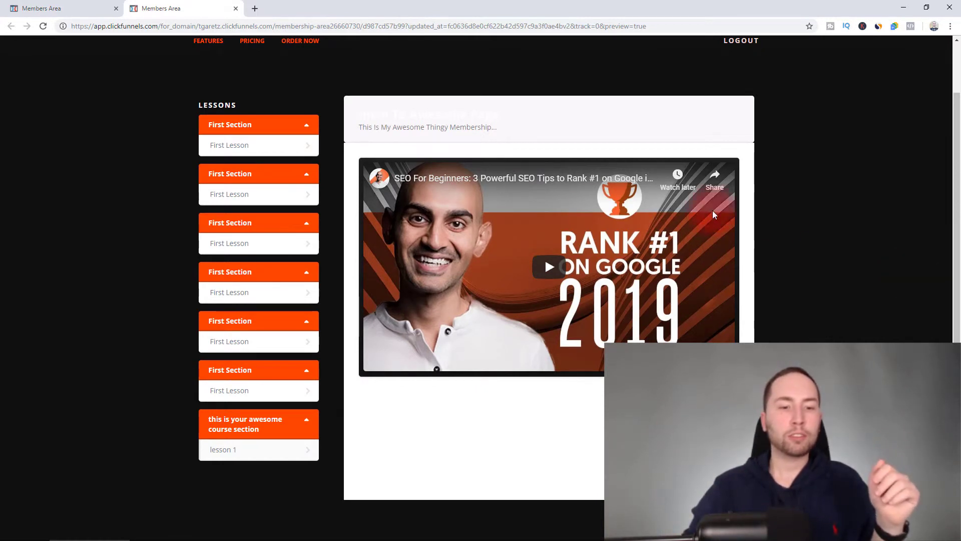
pyautogui.doubleClick(239, 421)
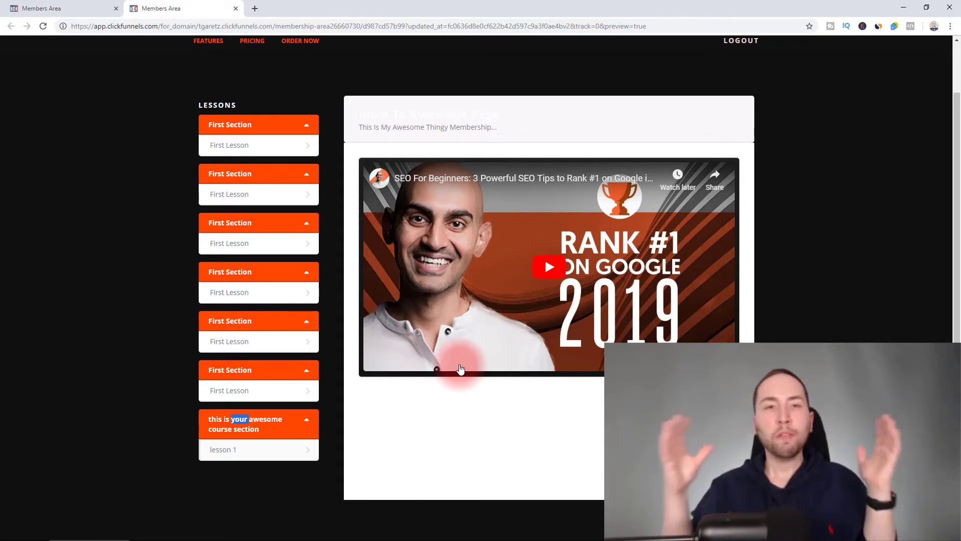
pyautogui.scroll(2, 459, 297)
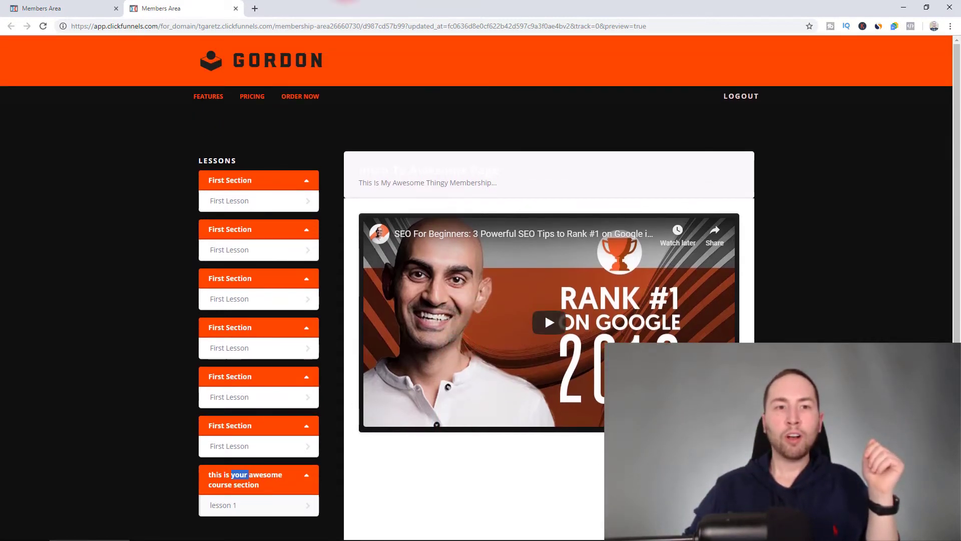
pyautogui.click(42, 7)
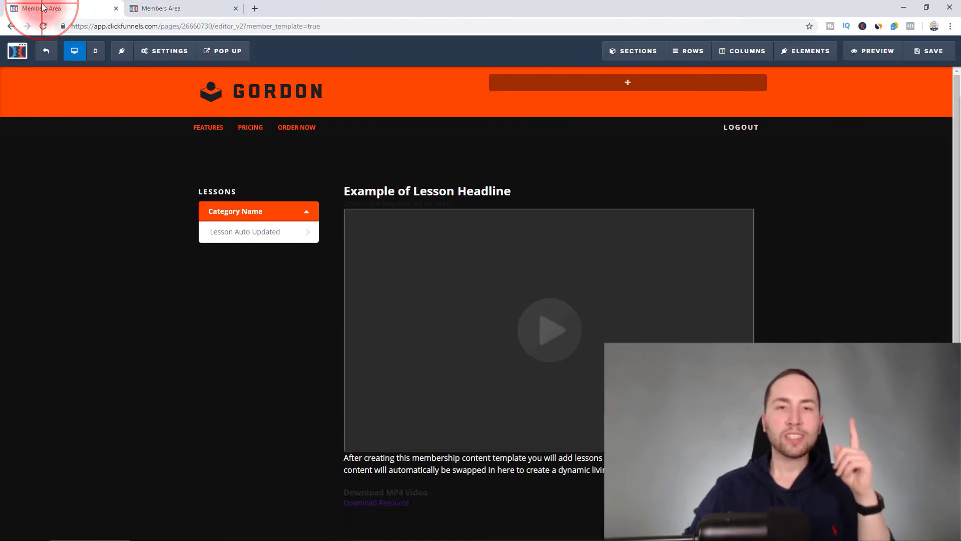
# - Close the members area preview tab, returning to the Membership Area step overview
pyautogui.click(236, 9)
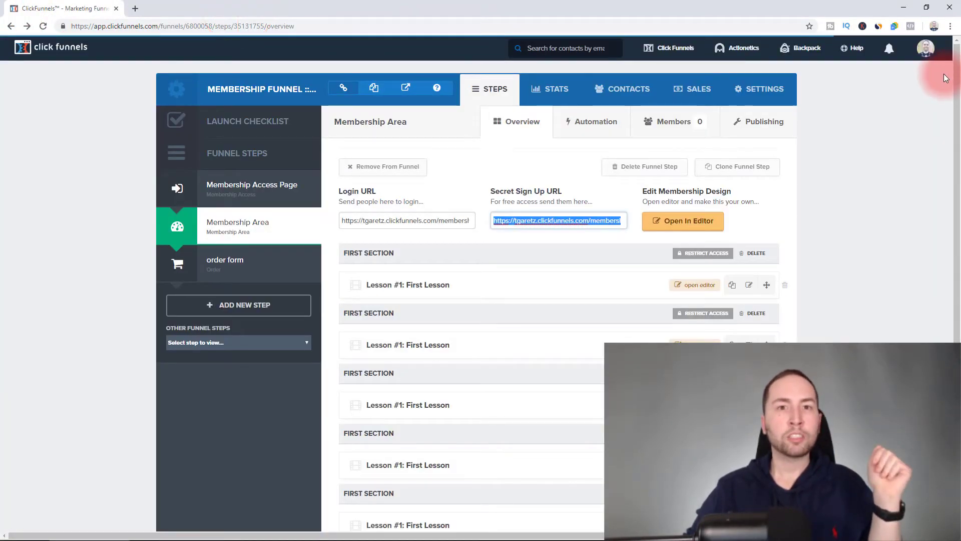
pyautogui.moveTo(923, 50)
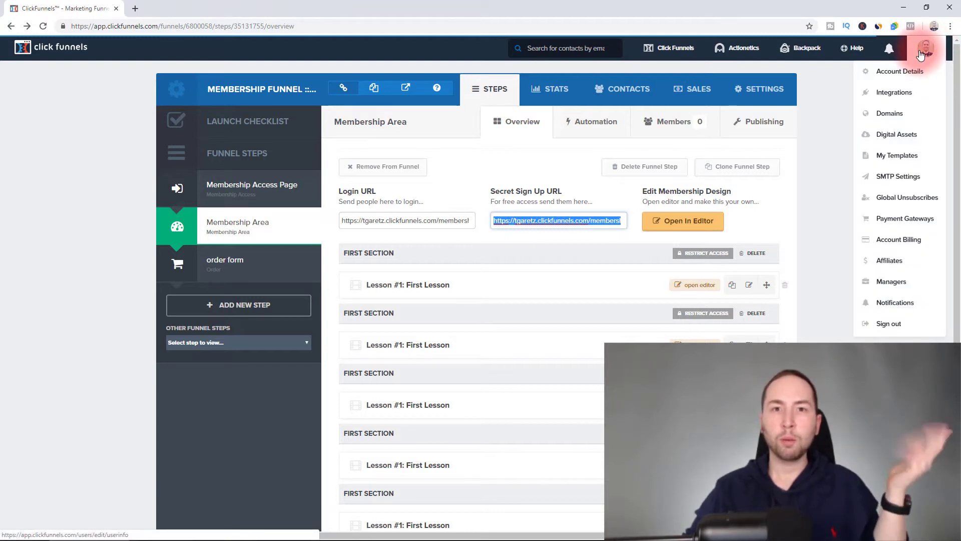
pyautogui.scroll(-5, 846, 112)
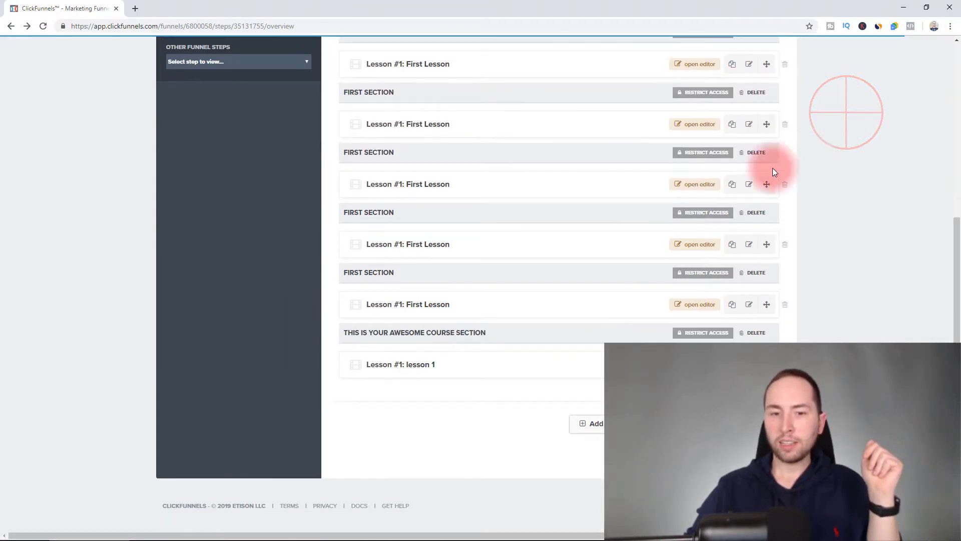
pyautogui.scroll(5, 773, 167)
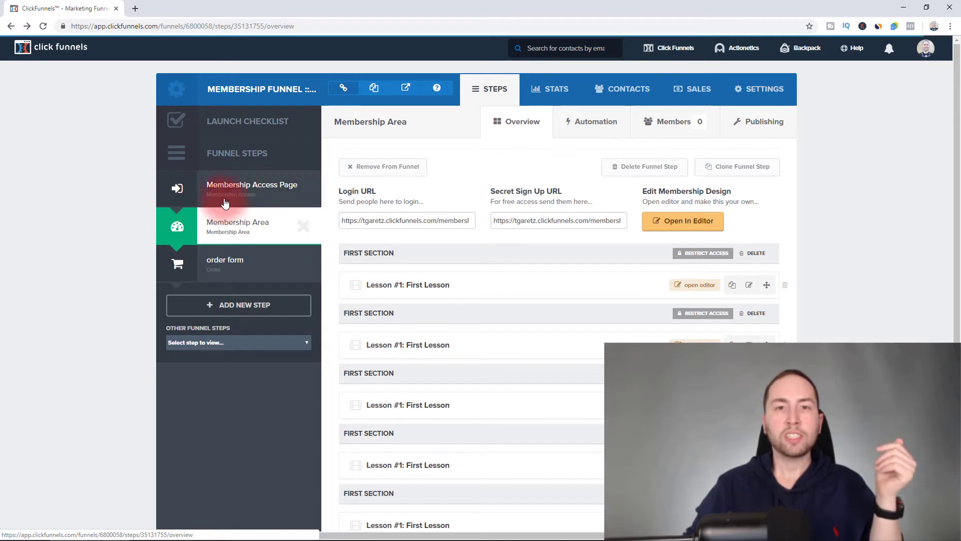